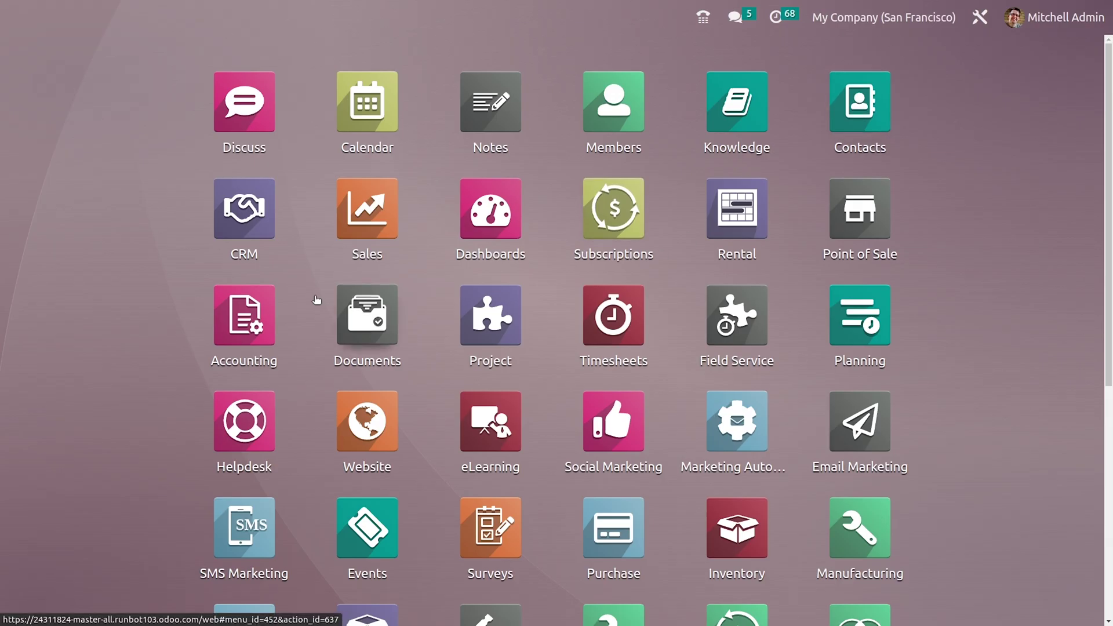
# Open the Accounting app and its Configuration menu.
pyautogui.click(267, 317)
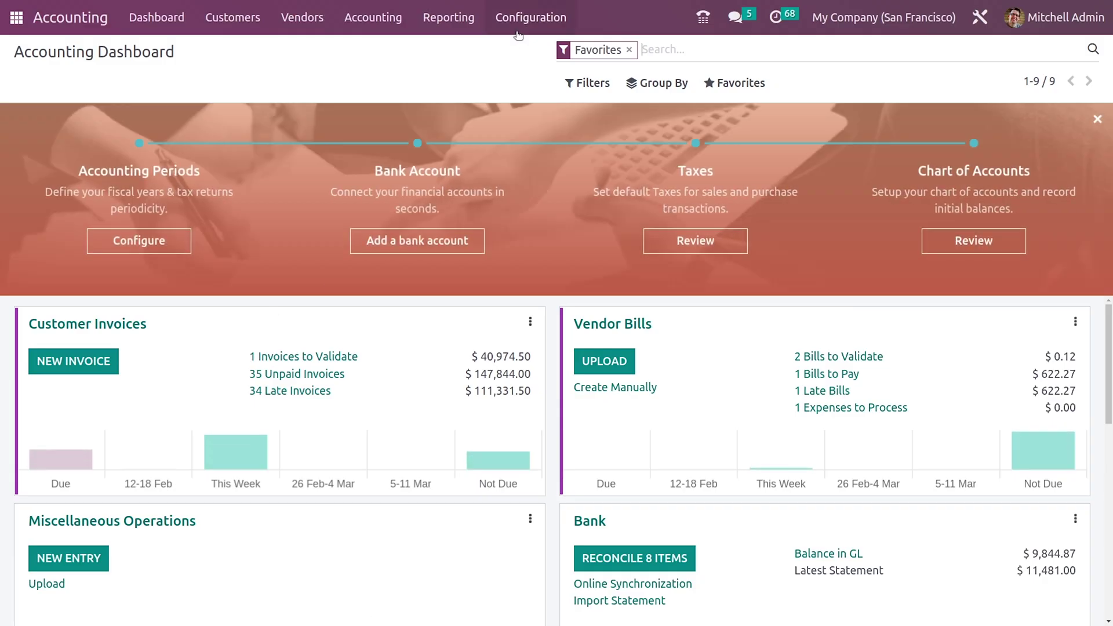
pyautogui.click(519, 34)
# Enable Cash Basis taxes with the Cash Basis Taxes journal and save the settings.
pyautogui.click(522, 53)
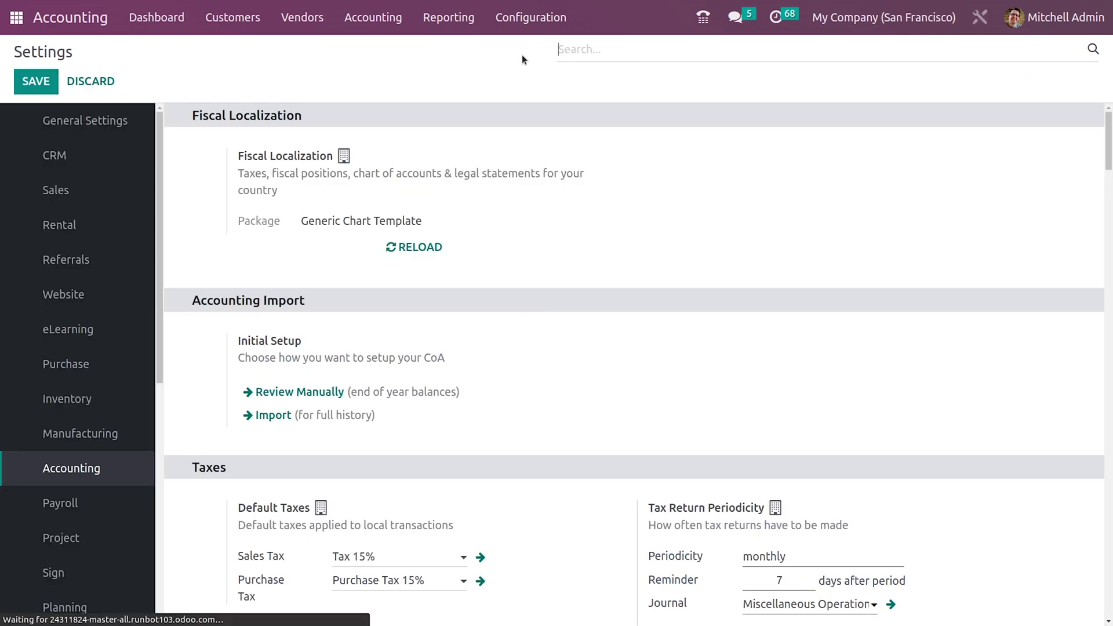
pyautogui.write('CASH')
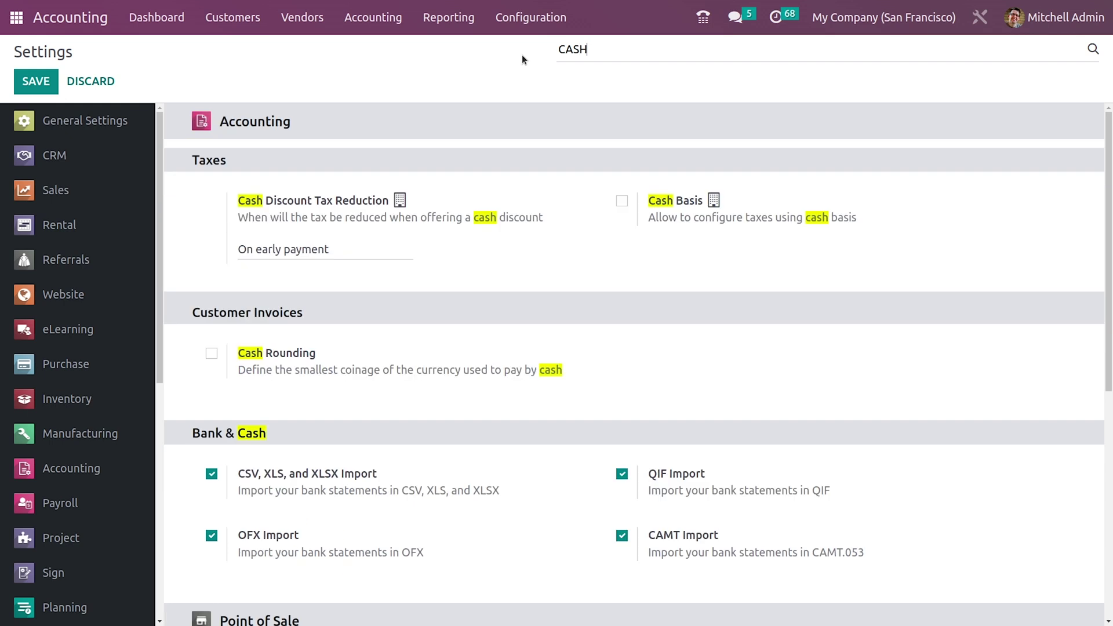
pyautogui.write(' BA')
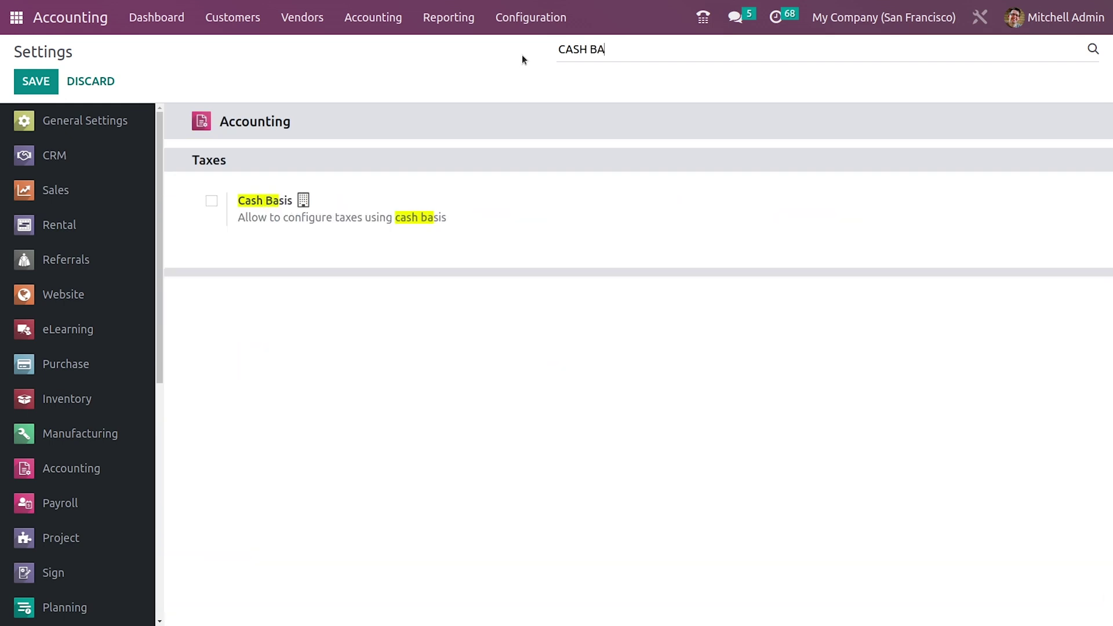
pyautogui.click(211, 203)
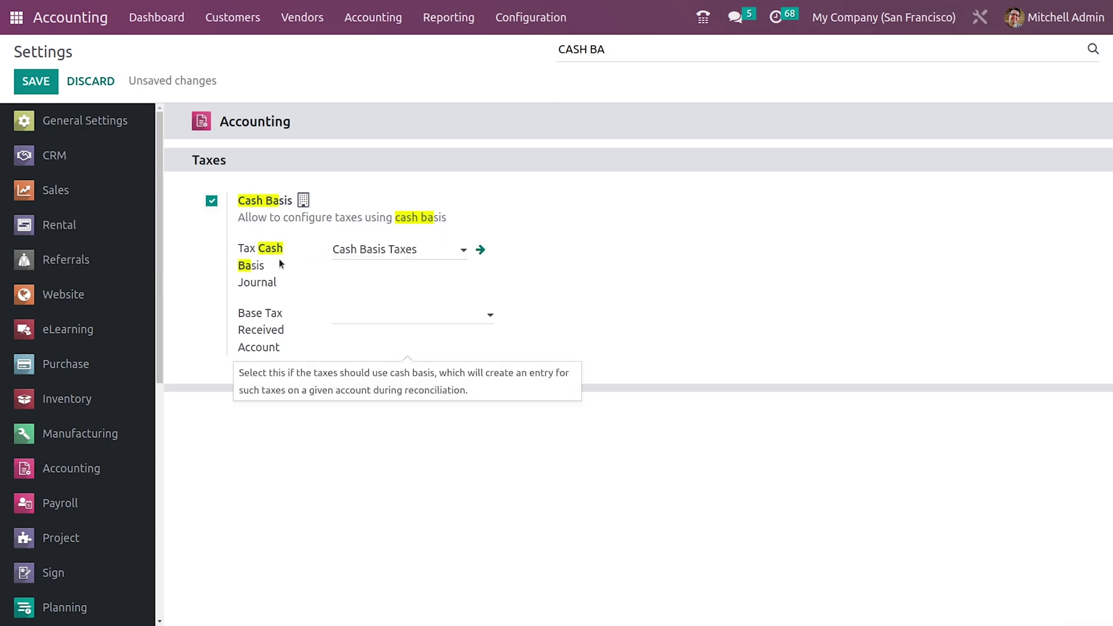
pyautogui.click(403, 252)
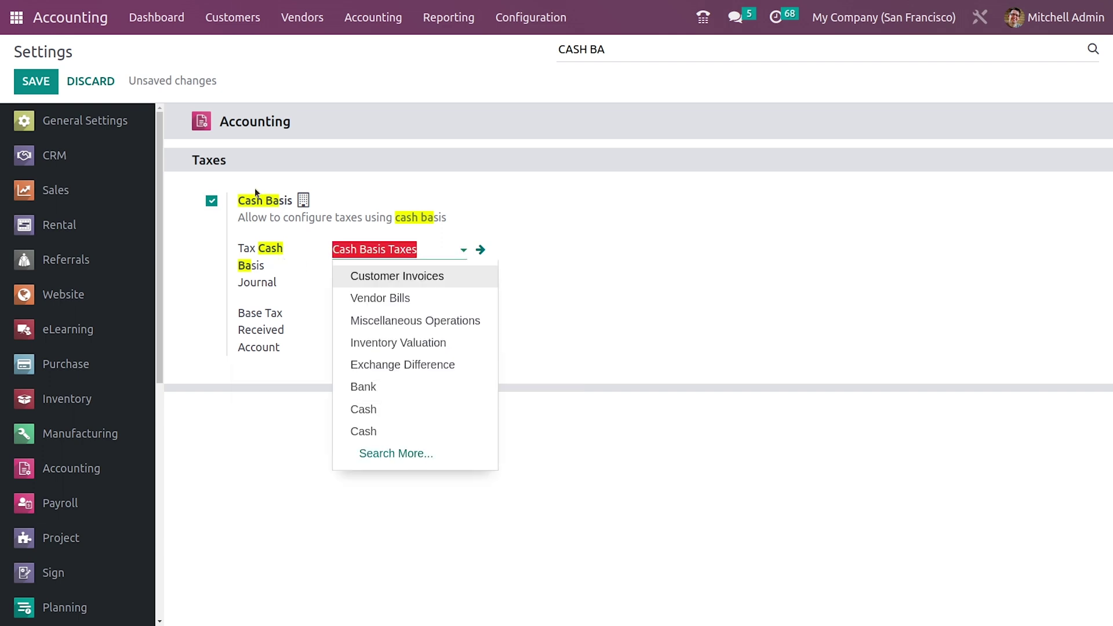
pyautogui.click(26, 80)
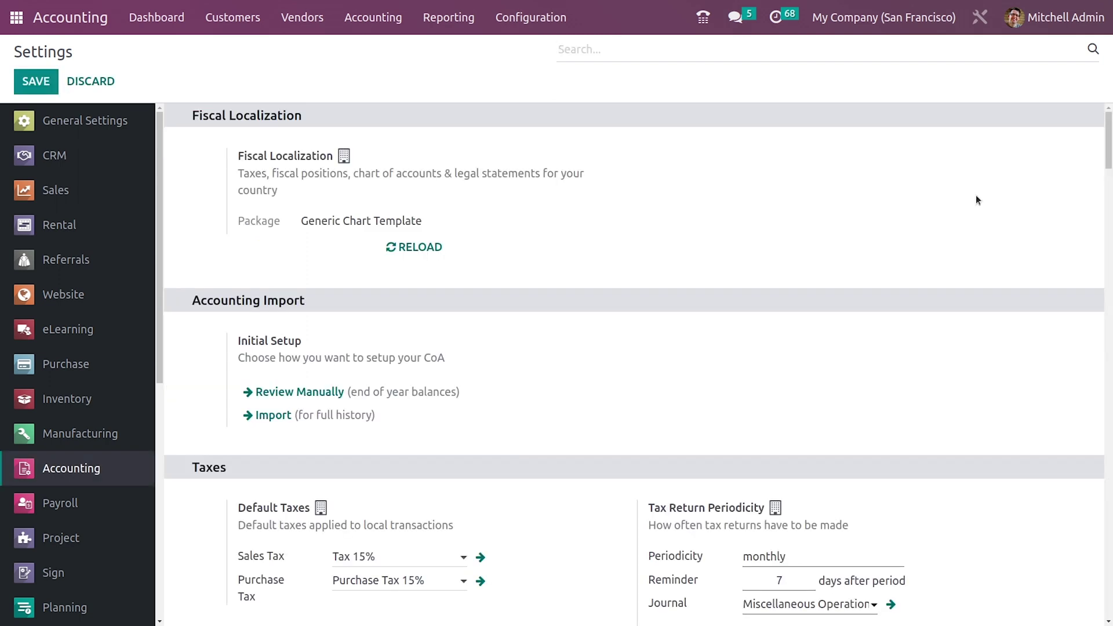
# Go to the Taxes list, abandon a new tax draft, and open the Tax 15% record.
pyautogui.click(535, 19)
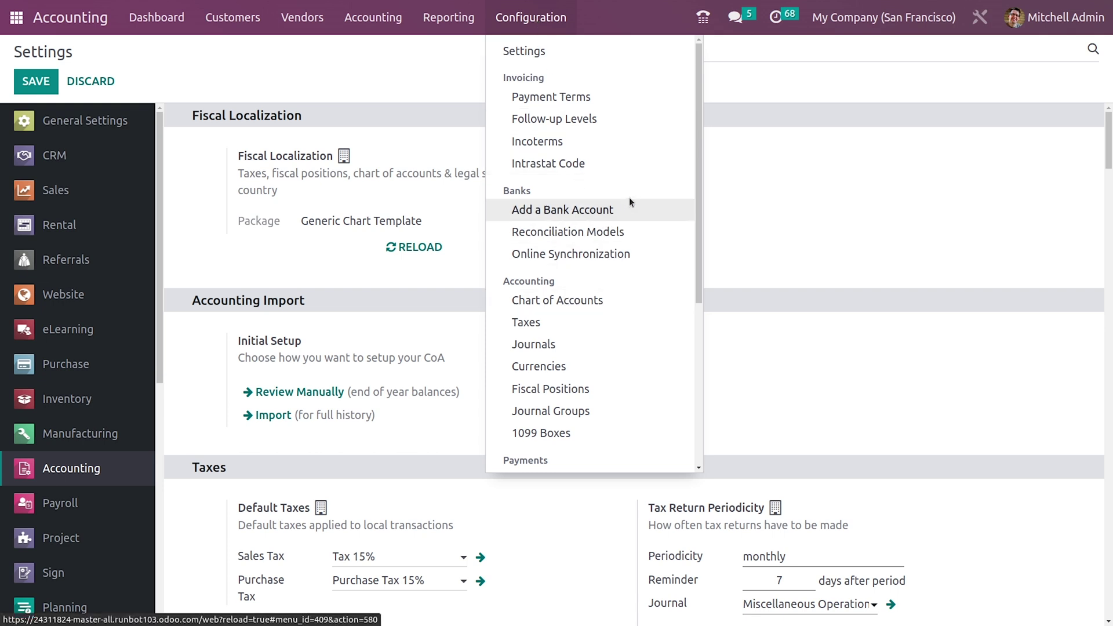
pyautogui.click(569, 322)
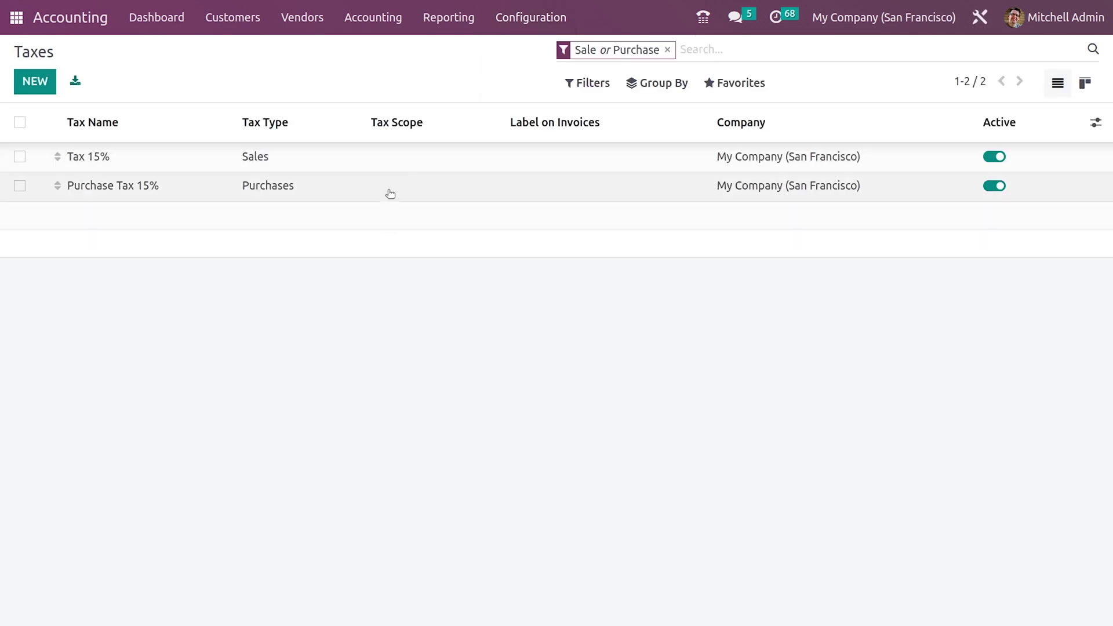
pyautogui.click(35, 81)
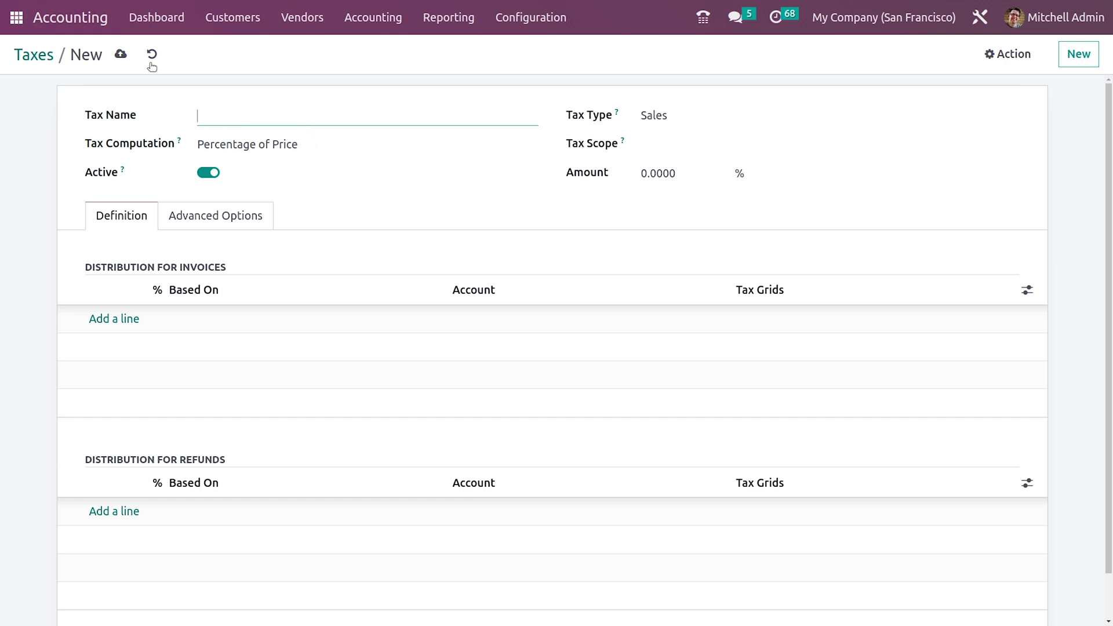
pyautogui.click(29, 52)
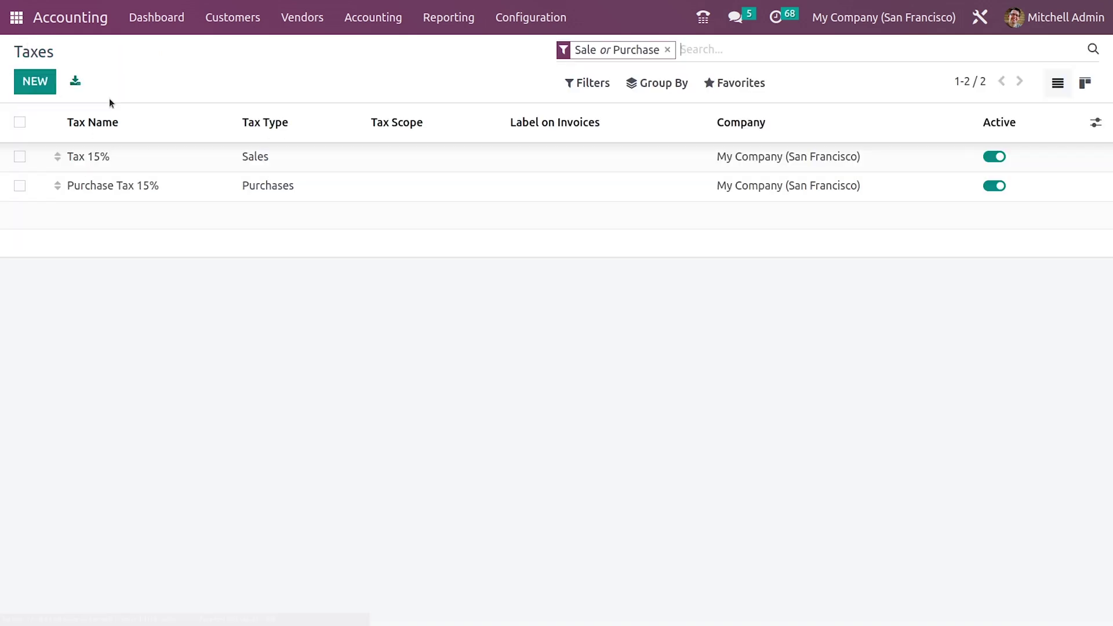
pyautogui.click(135, 163)
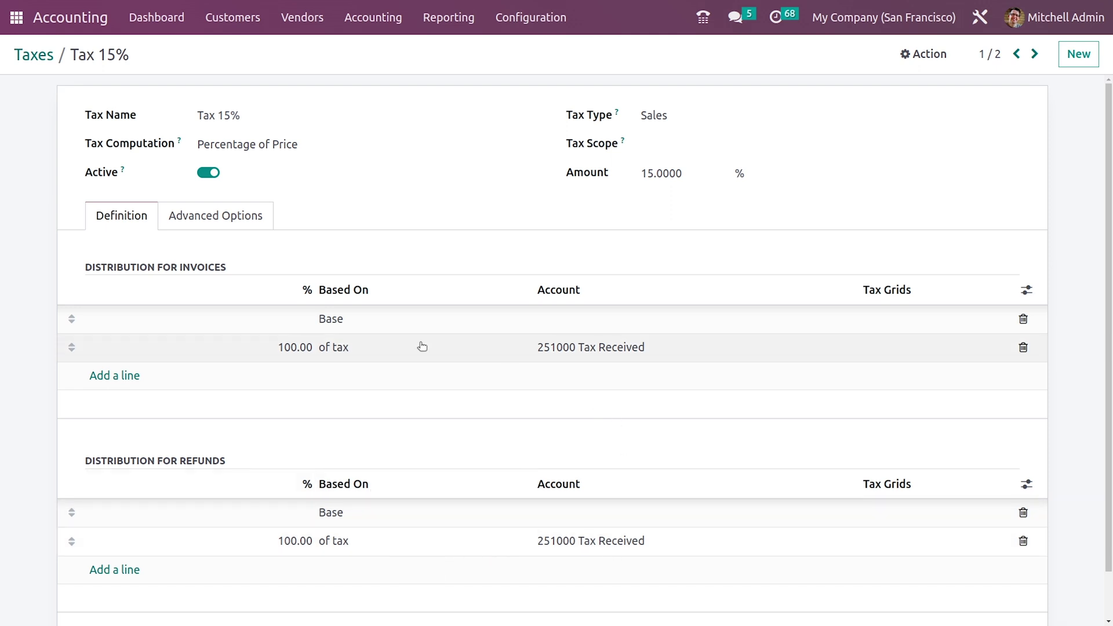
# Set Tax 15% to Based on Payment with 10101010 Temporary Account as transition account, and save.
pyautogui.click(225, 215)
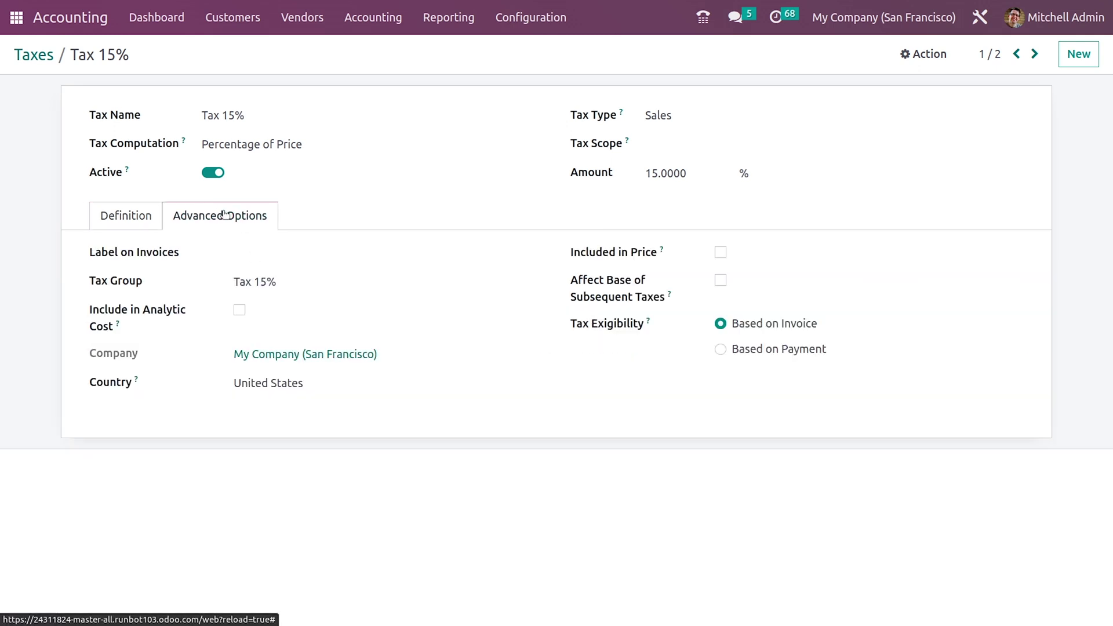
pyautogui.click(722, 350)
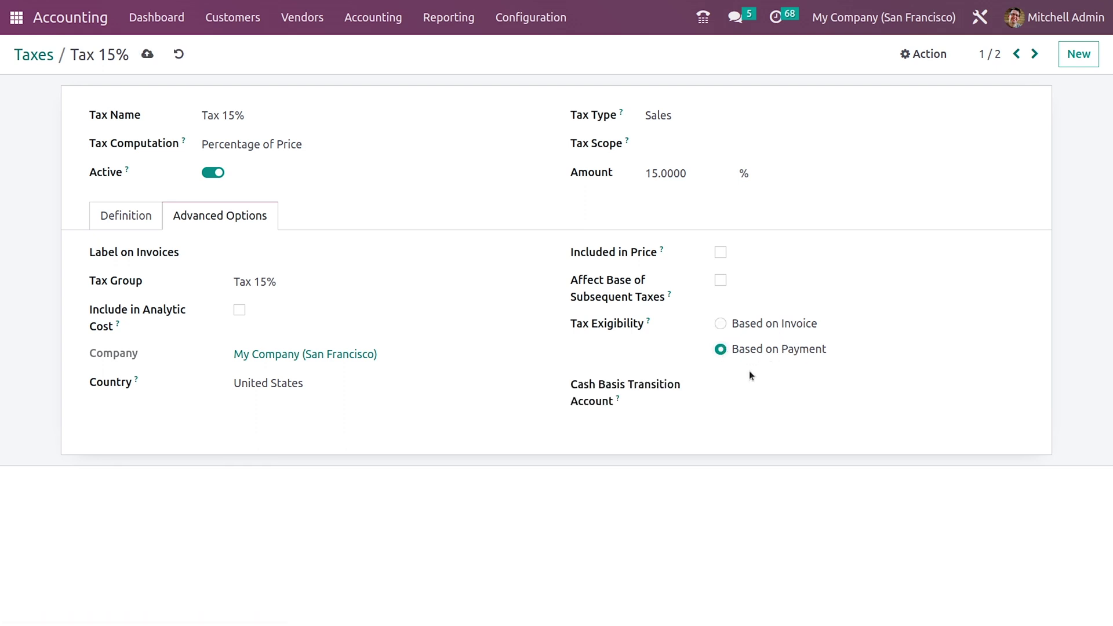
pyautogui.click(728, 387)
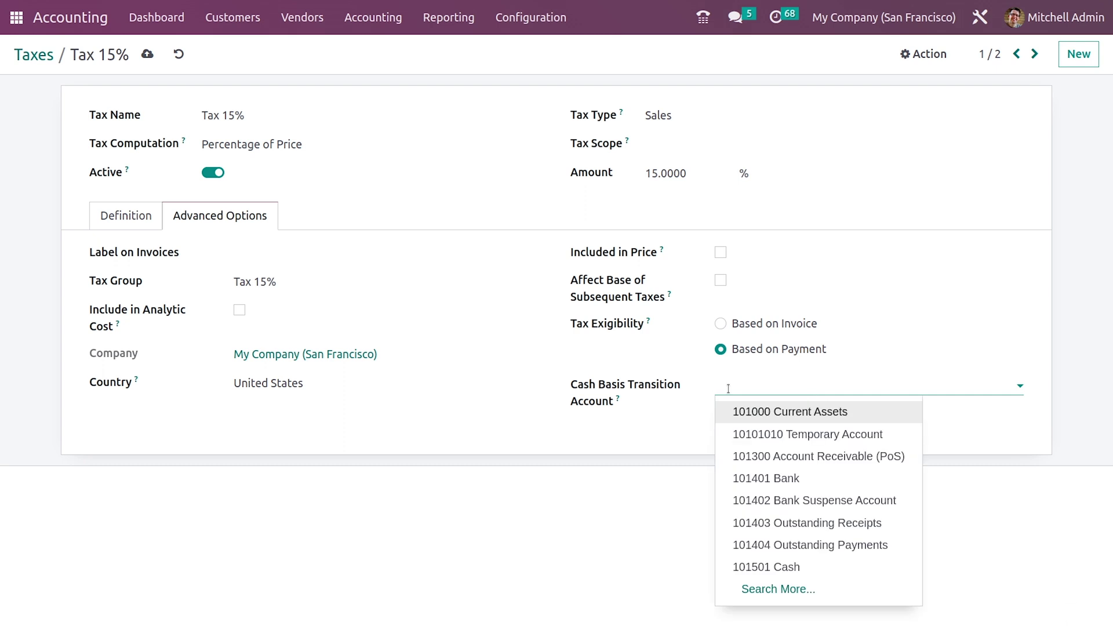
pyautogui.write('tem')
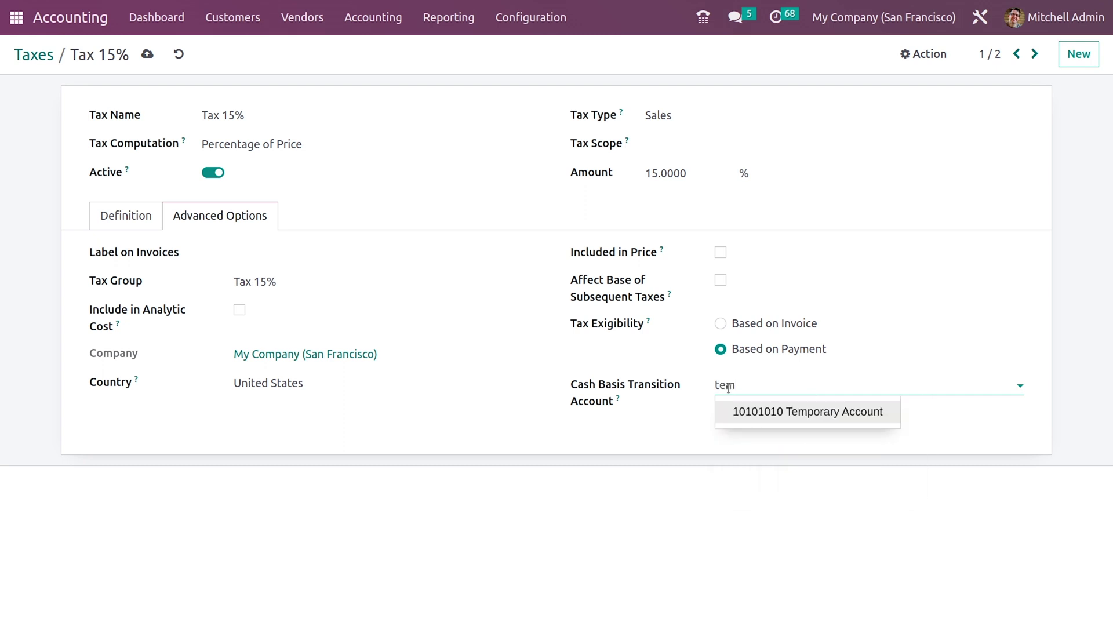
pyautogui.click(756, 411)
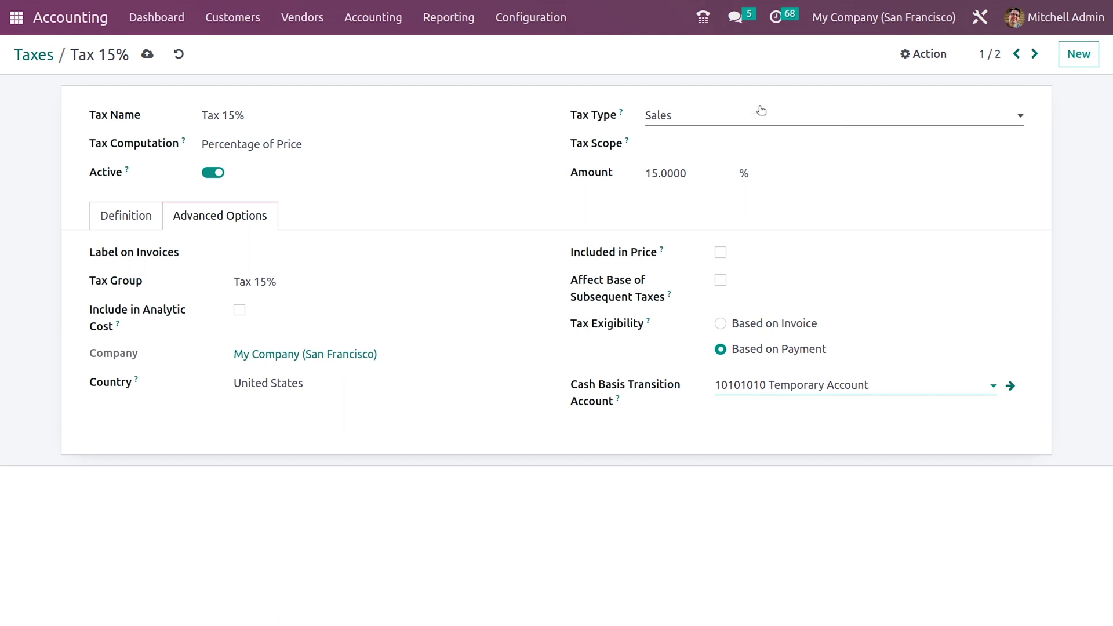
pyautogui.click(146, 55)
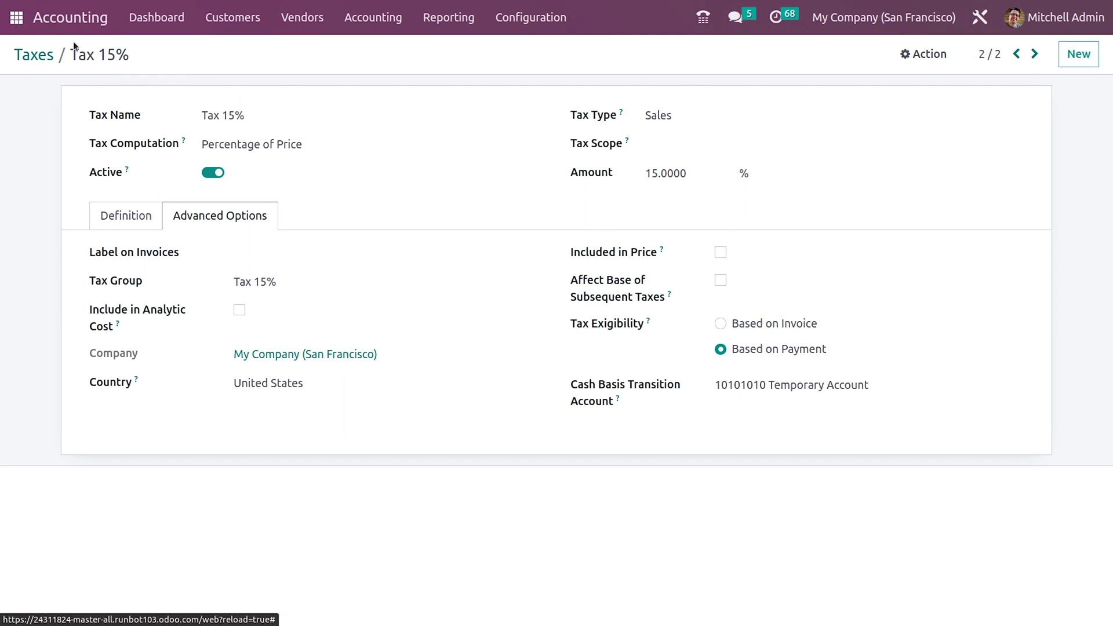
# Create a Sales quotation for Deco Addict with one Bacon Burger and confirm it as S00081.
pyautogui.click(16, 17)
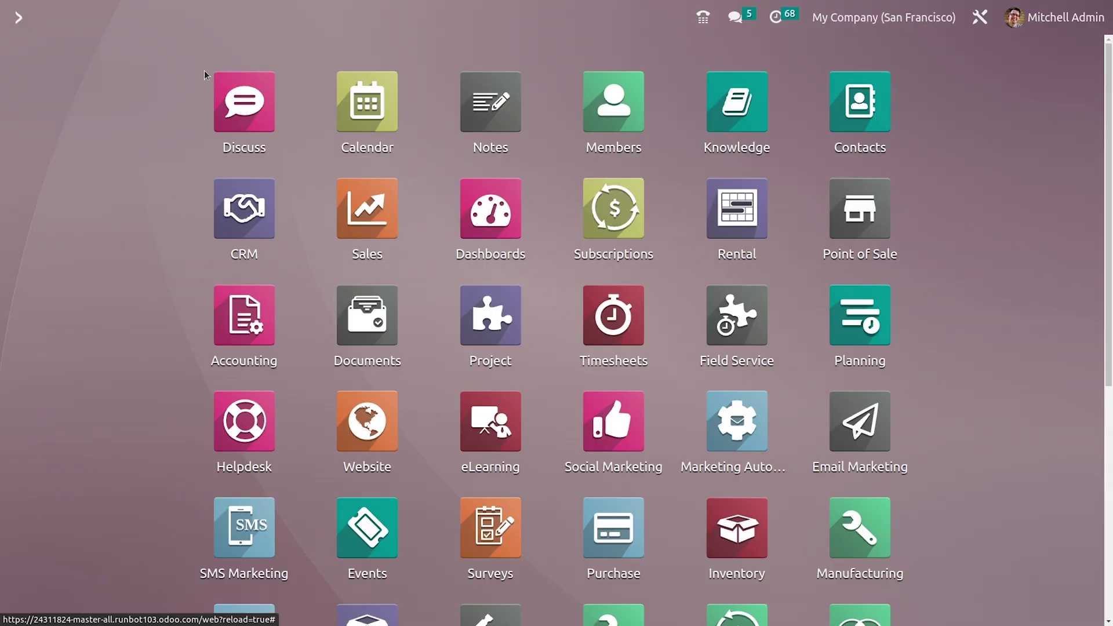
pyautogui.click(357, 194)
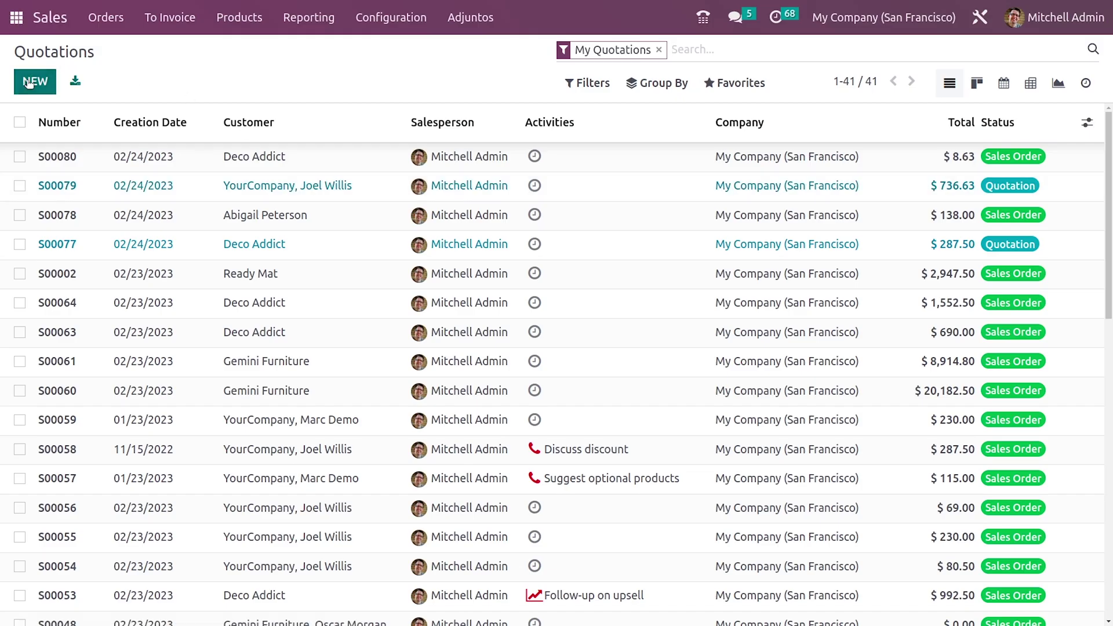
pyautogui.click(29, 84)
pyautogui.click(277, 233)
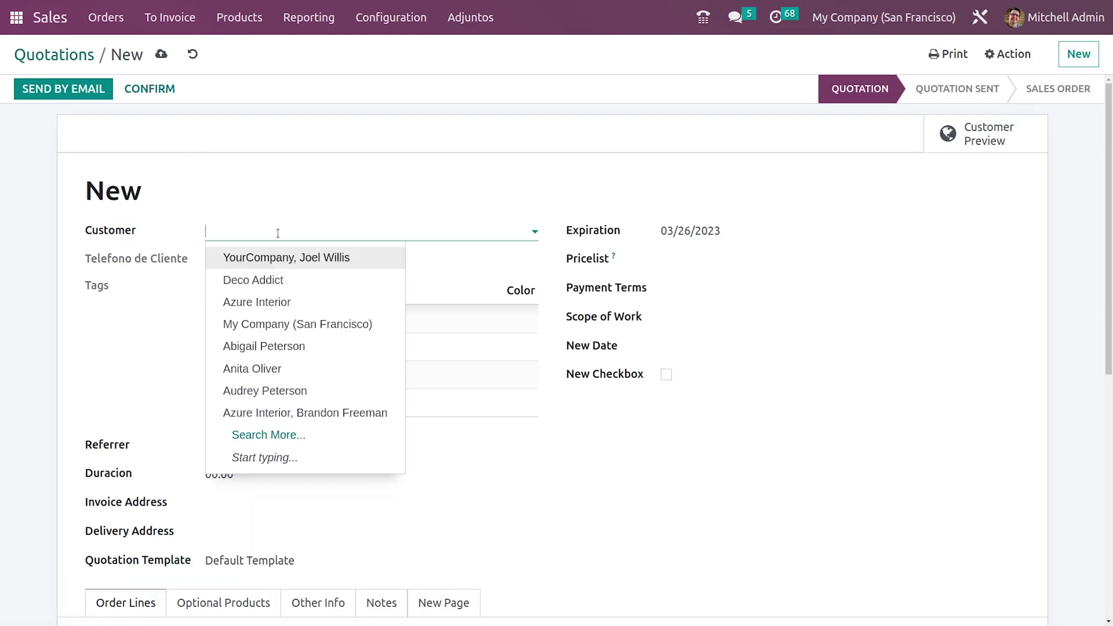
pyautogui.click(267, 347)
pyautogui.scroll(-6, 263, 393)
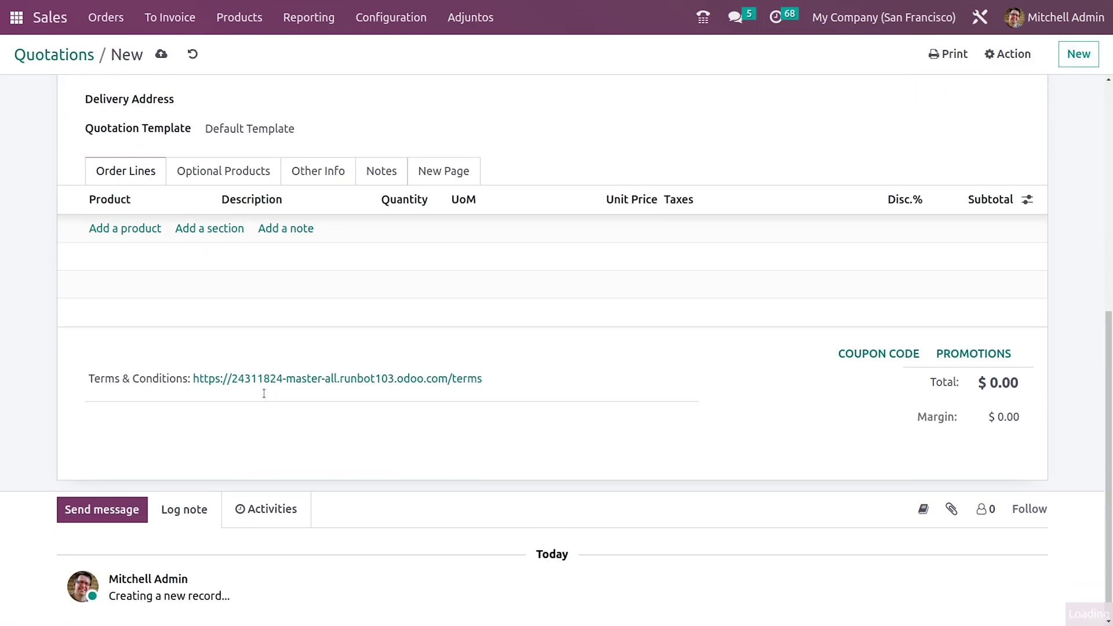
pyautogui.click(130, 235)
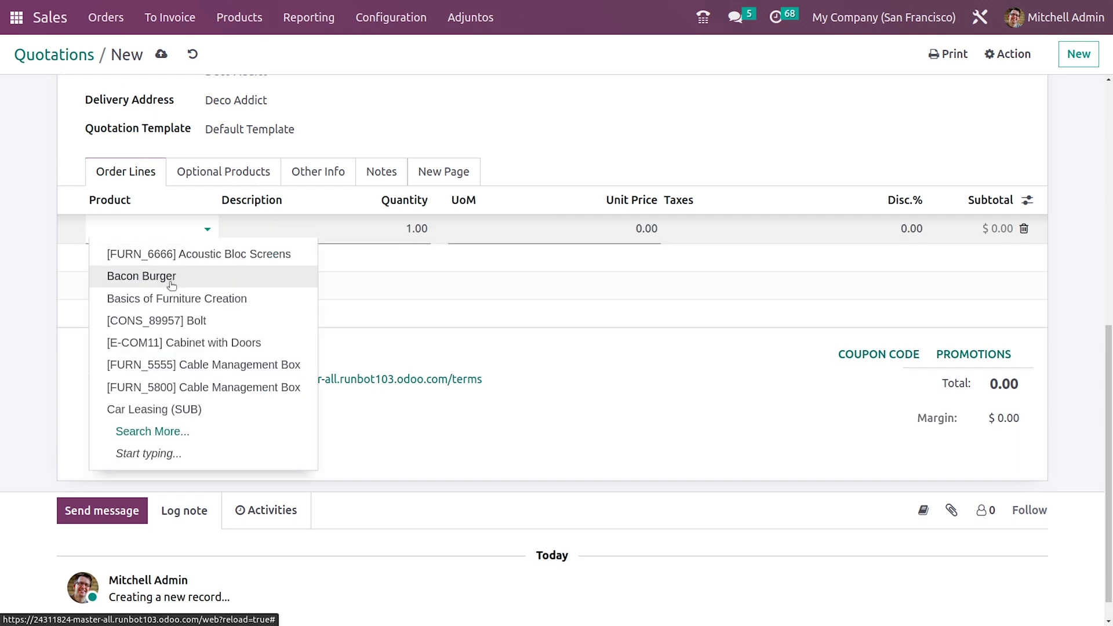
pyautogui.click(141, 276)
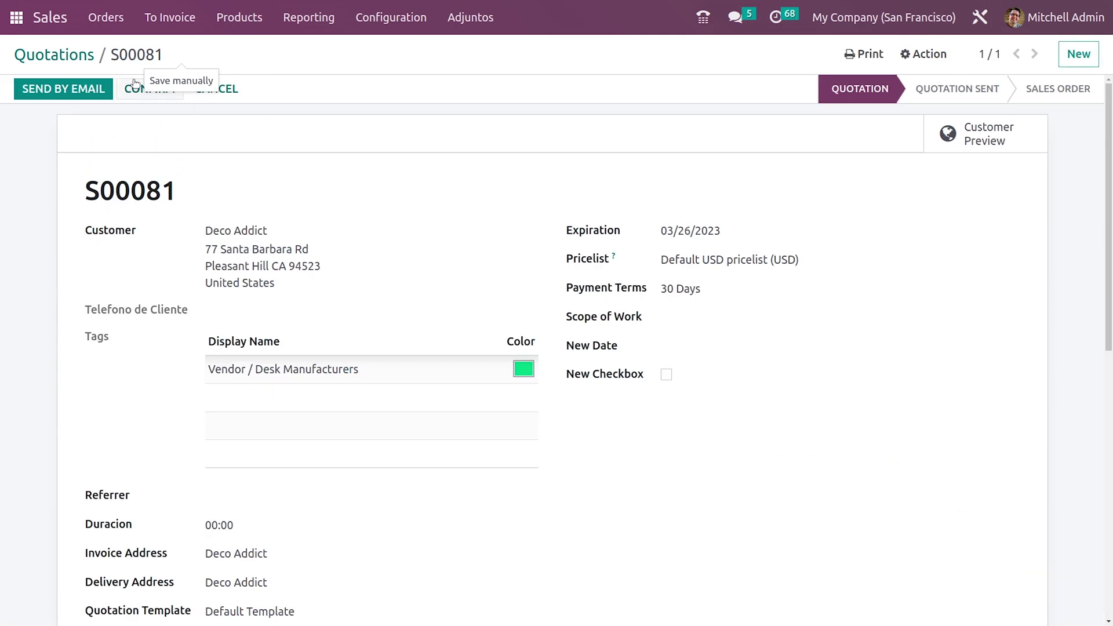
pyautogui.click(134, 83)
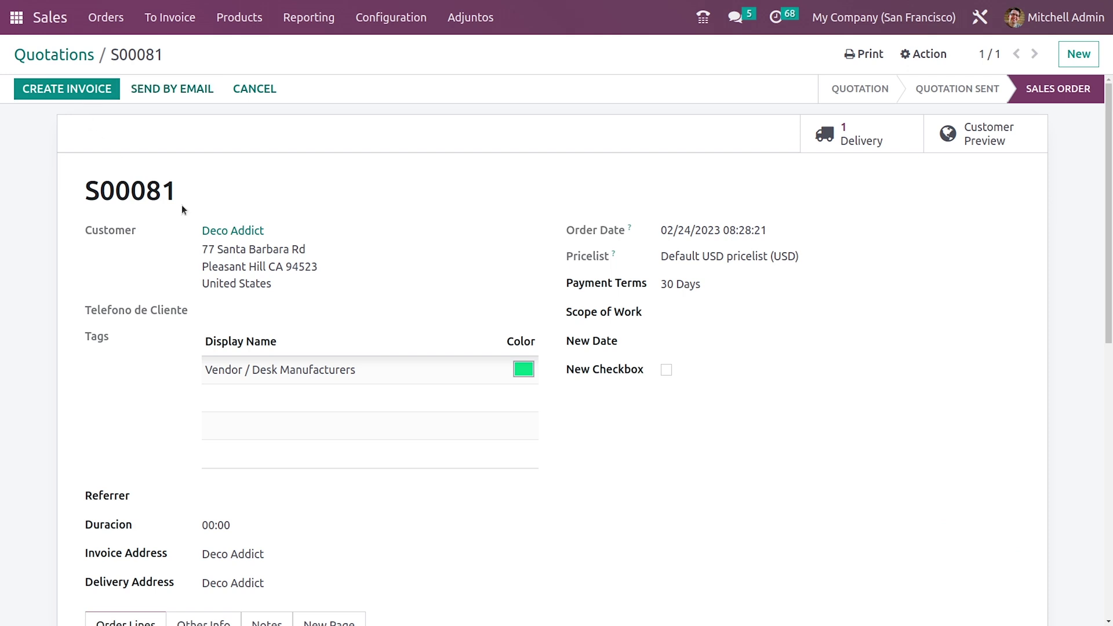
# Create and post regular invoice INV/2023/00014 for $8.63 from S00081, then begin registering payment.
pyautogui.click(91, 95)
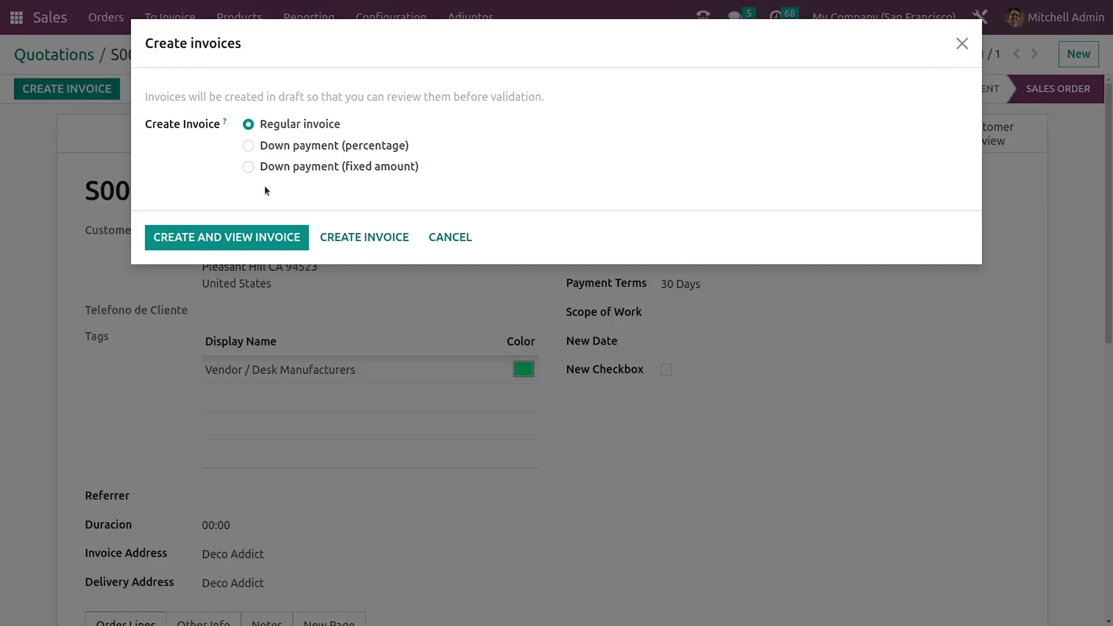
pyautogui.click(243, 238)
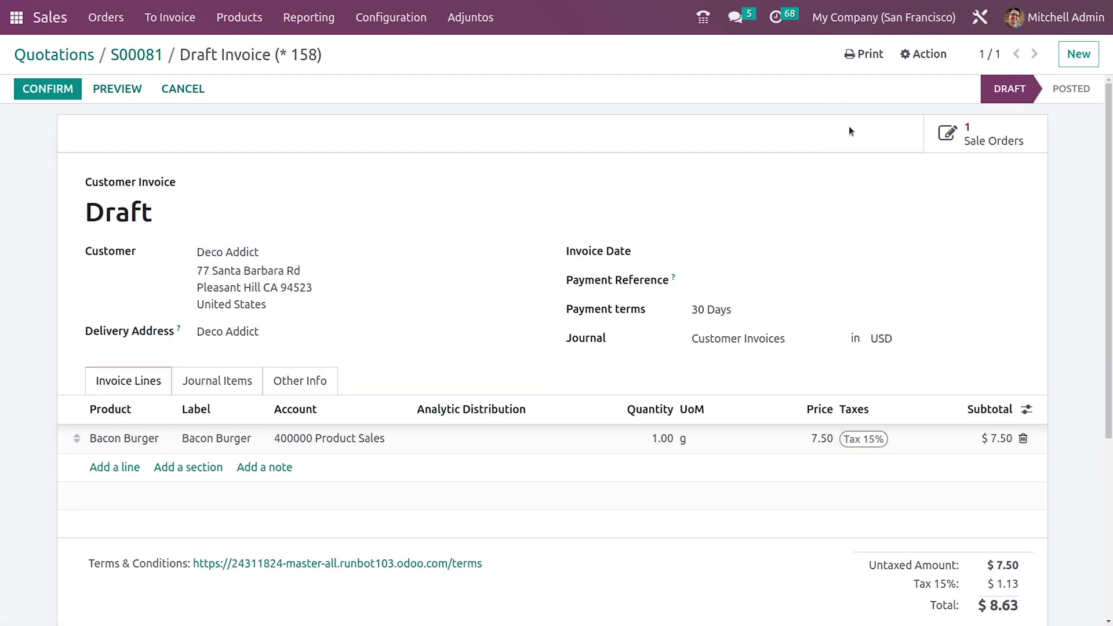
pyautogui.click(42, 95)
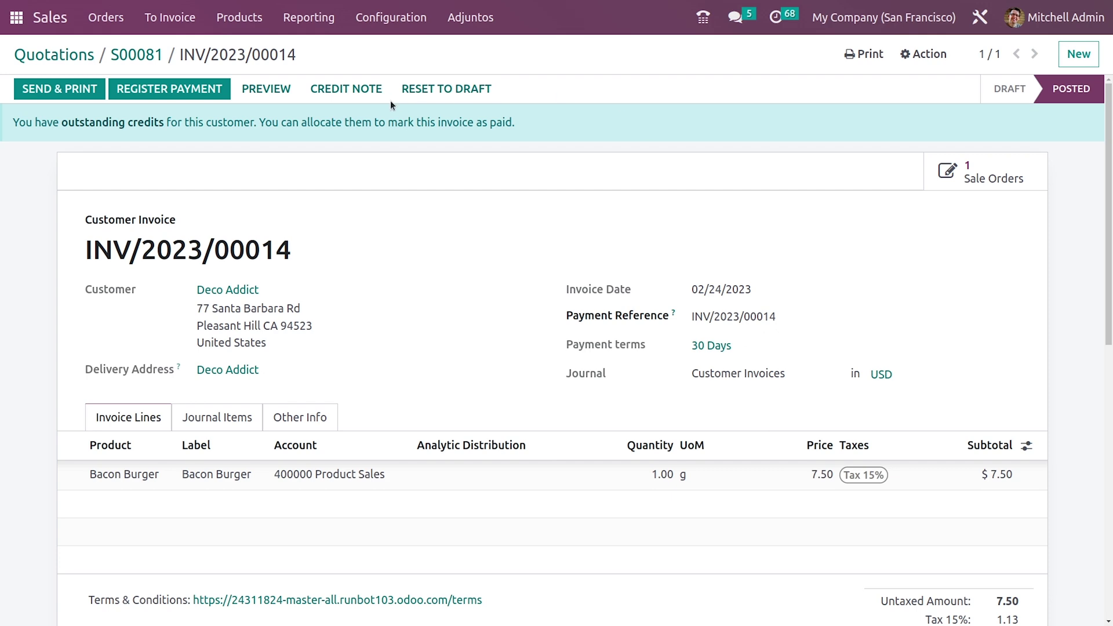
pyautogui.click(203, 96)
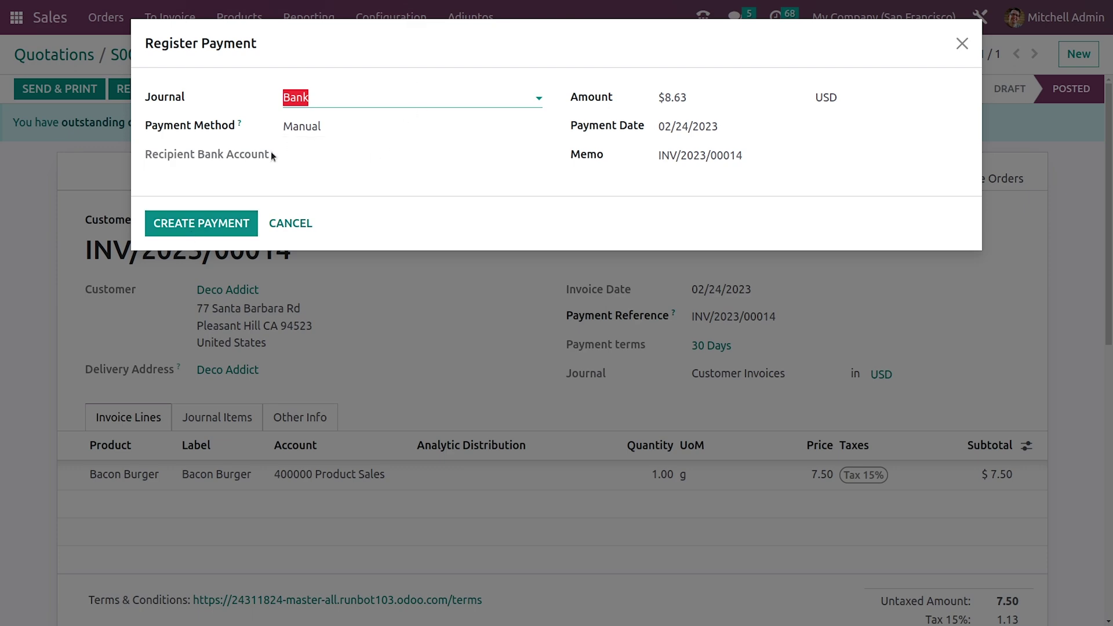
# Create the $8.63 Bank payment and copy the invoice number INV/2023/00014.
pyautogui.click(206, 227)
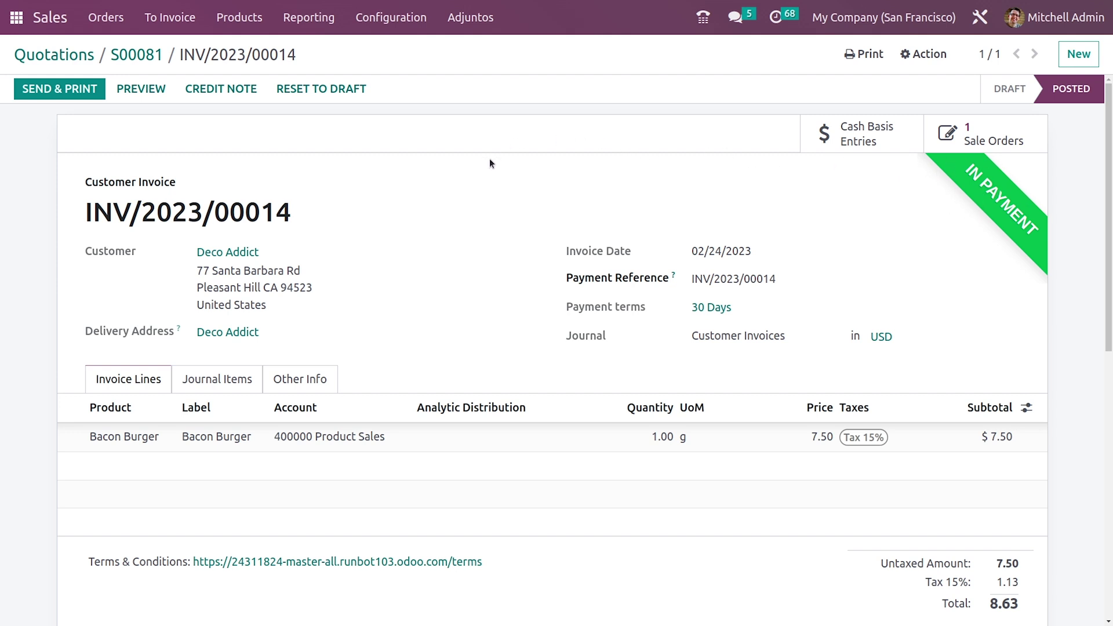
pyautogui.moveTo(348, 235); pyautogui.dragTo(56, 215)
pyautogui.hotkey('ctrl', 'c')
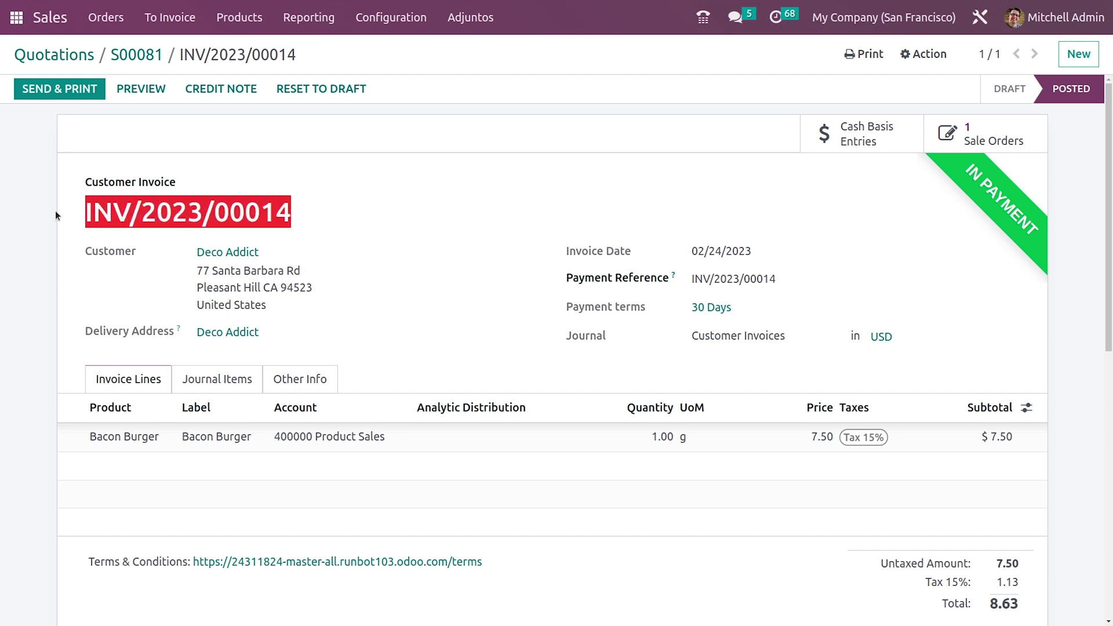
# From the Bank reconciliation list, start a new transaction labelled 'inv/deco addicit'.
pyautogui.click(17, 18)
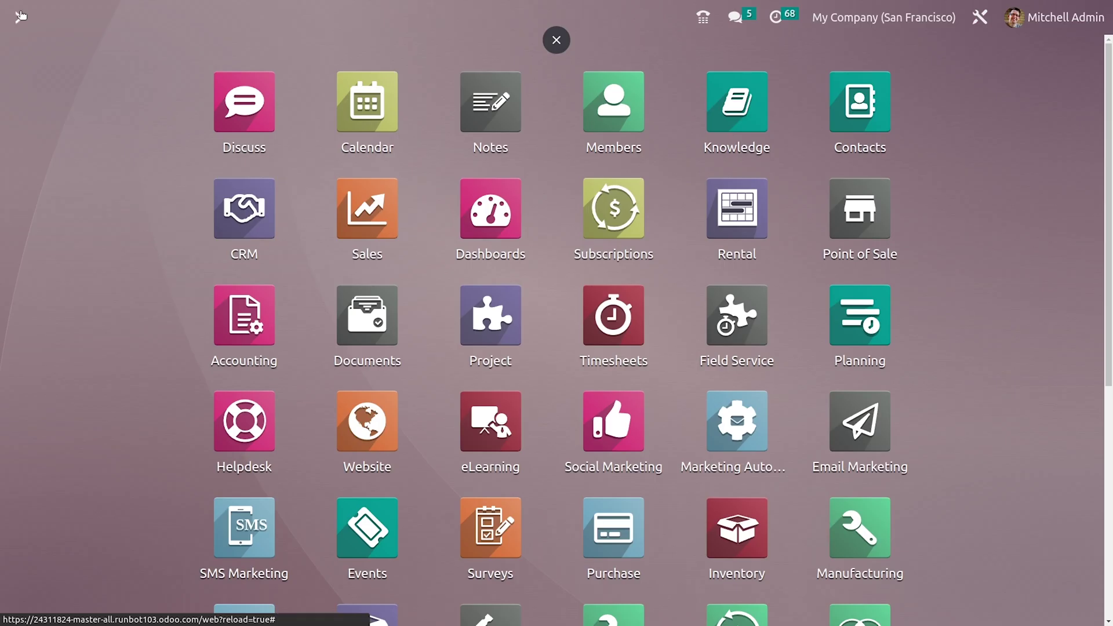
pyautogui.click(235, 298)
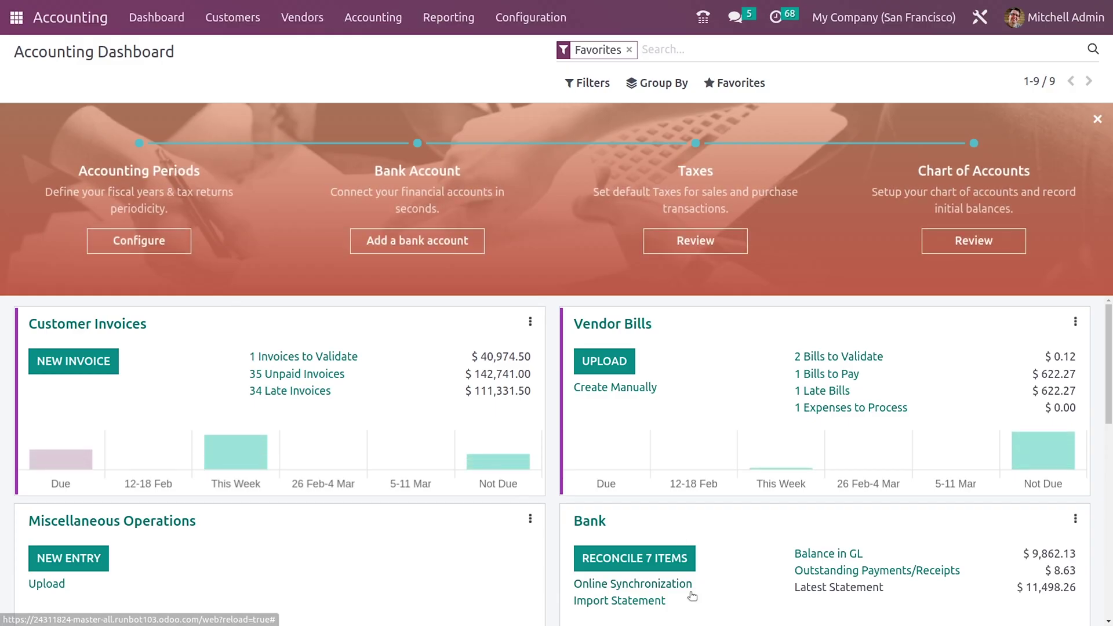
pyautogui.click(661, 563)
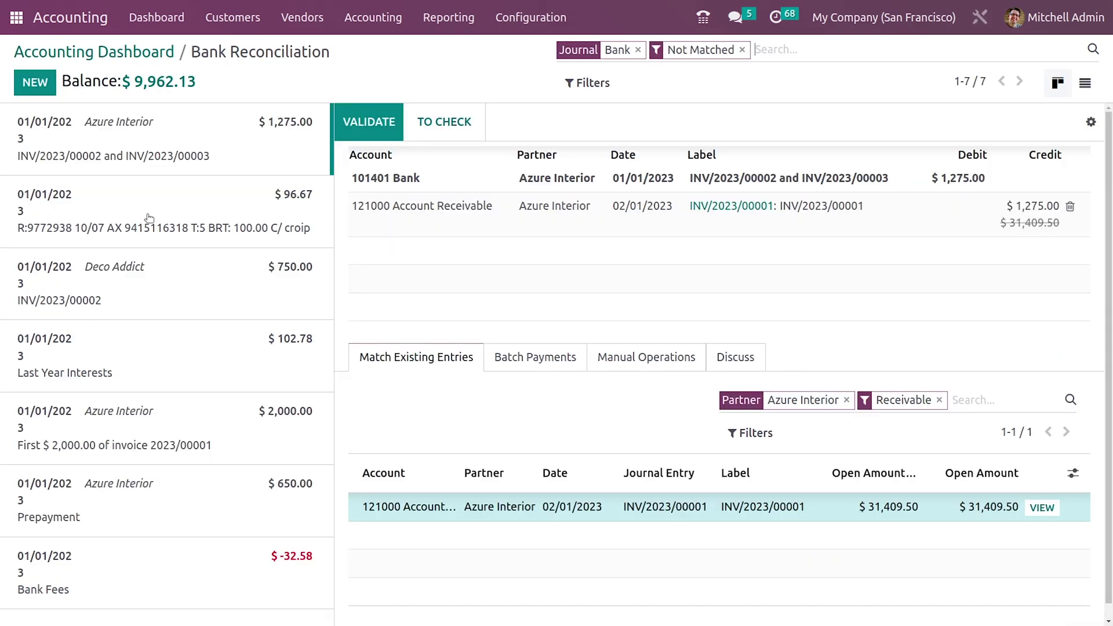
pyautogui.click(35, 82)
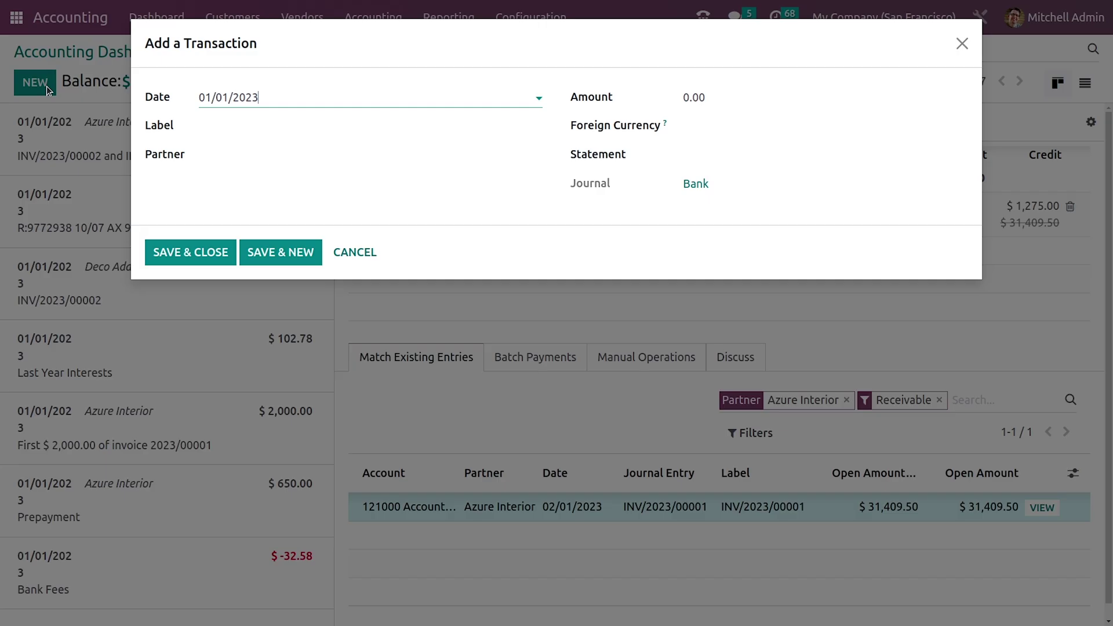
pyautogui.click(222, 119)
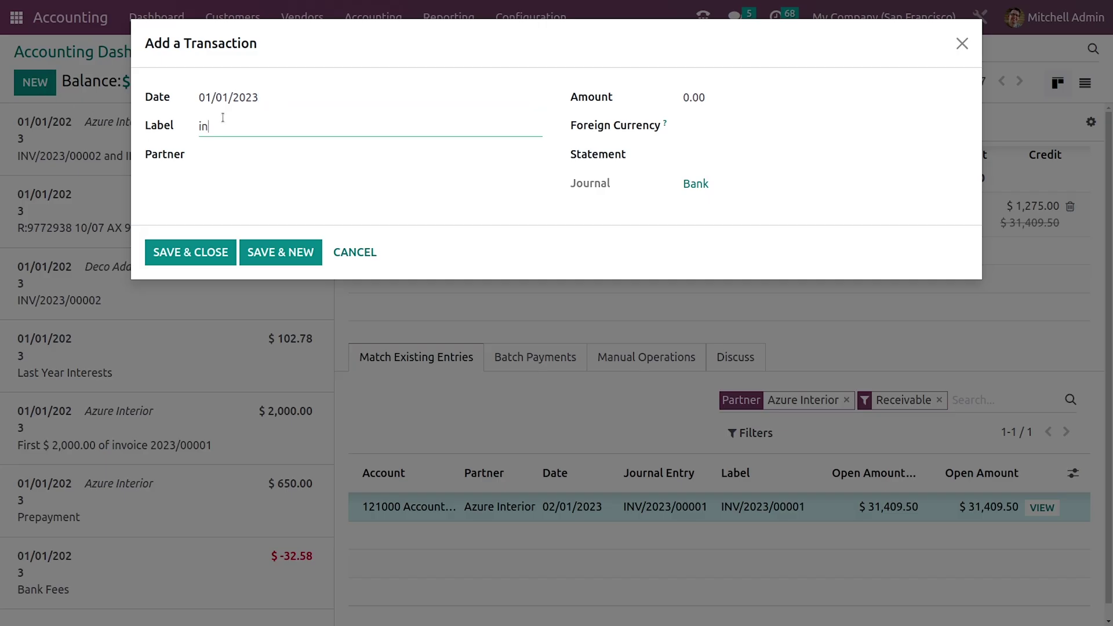
pyautogui.write('inv/decem')
pyautogui.press('BackSpace')
pyautogui.press('BackSpace')
pyautogui.write('o addicit')
# Set partner Deco Addict, amount 8.63, statement INV/2023/00014, and save the transaction.
pyautogui.click(251, 156)
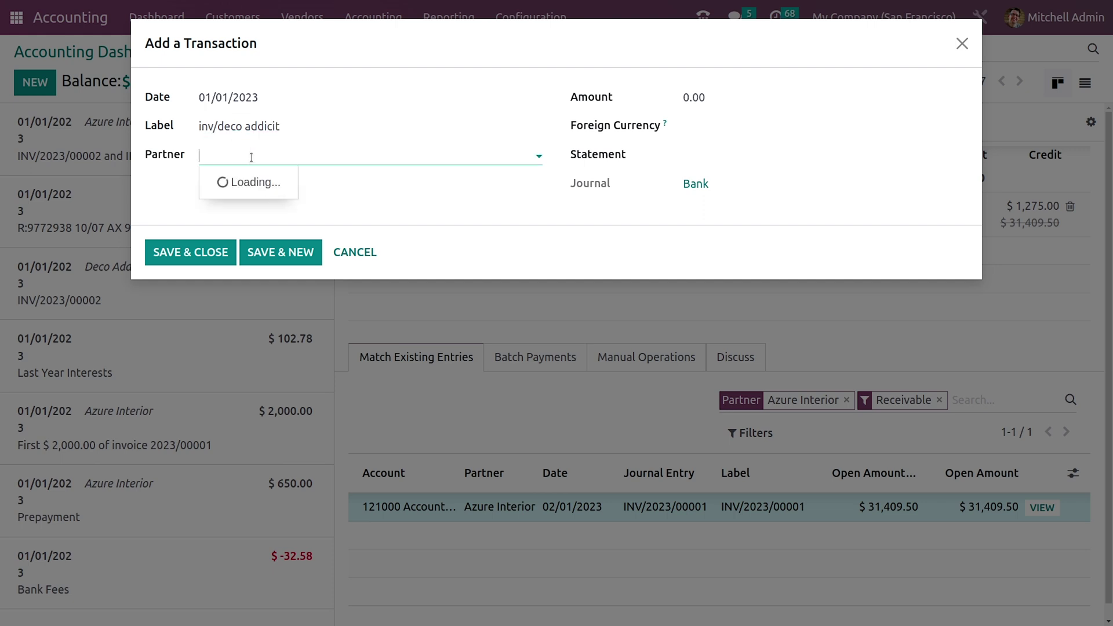
pyautogui.write('deco')
pyautogui.click(252, 176)
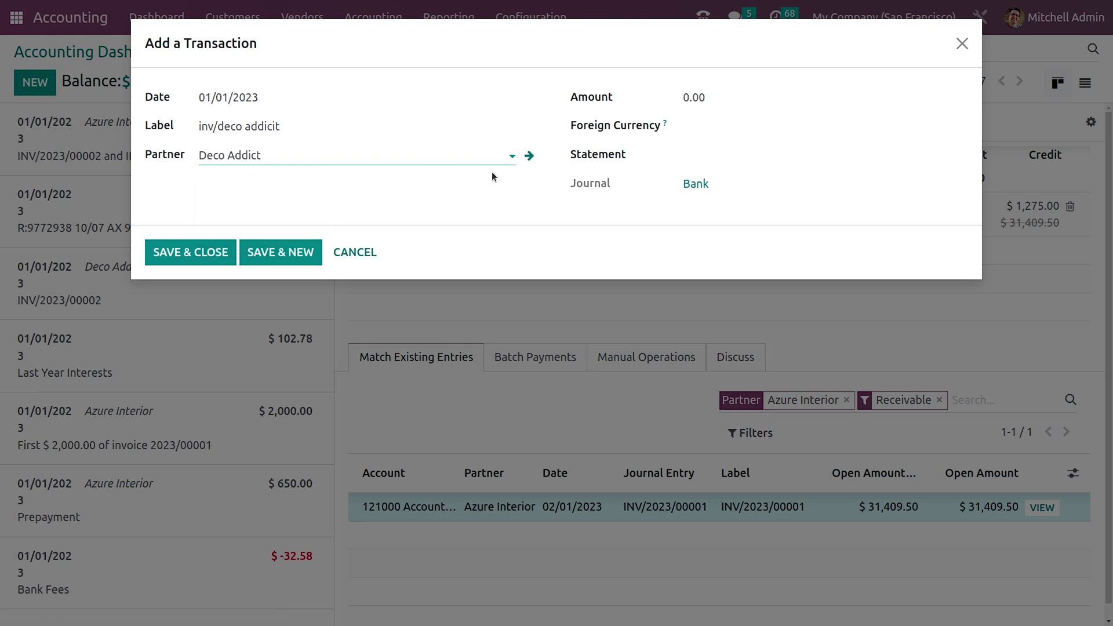
pyautogui.click(690, 97)
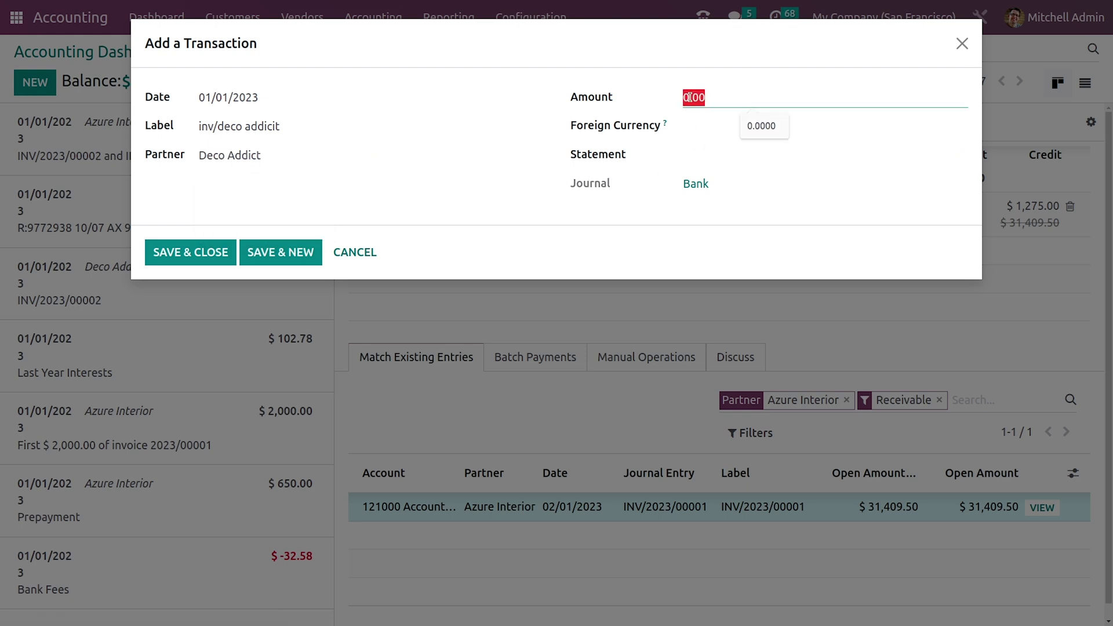
pyautogui.press('BackSpace')
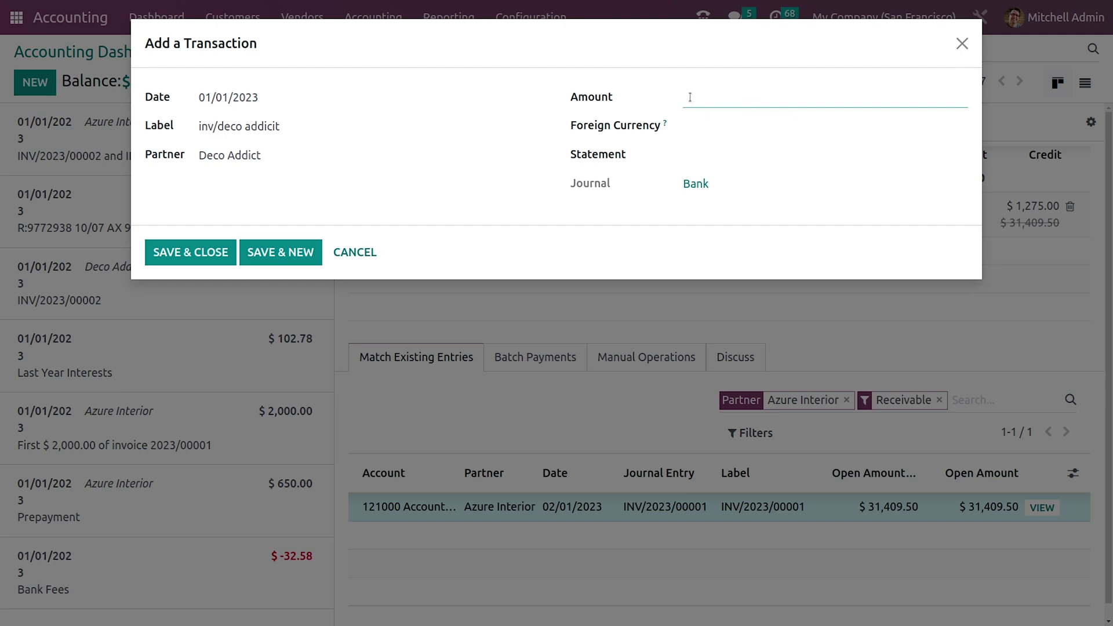
pyautogui.write('8.63')
pyautogui.click(705, 158)
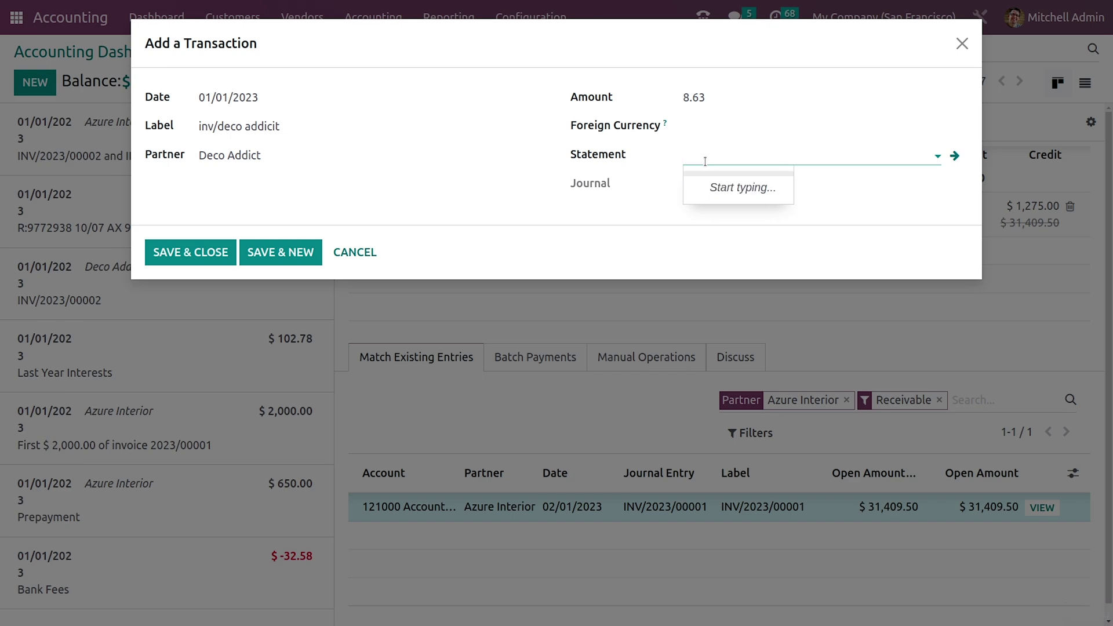
pyautogui.hotkey('ctrl', 'v')
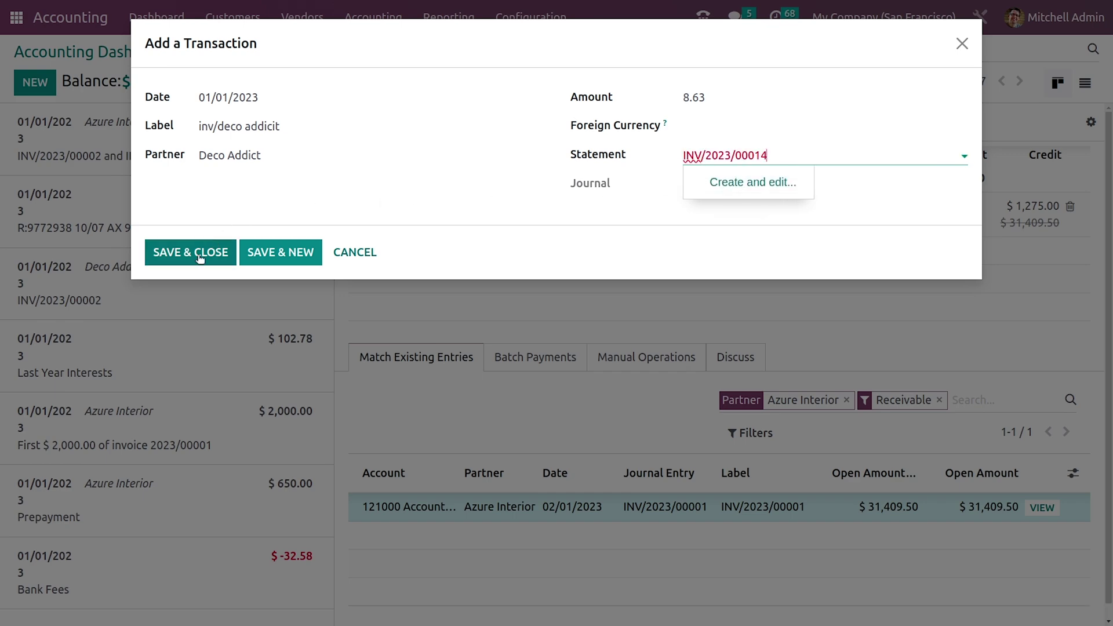
pyautogui.click(198, 255)
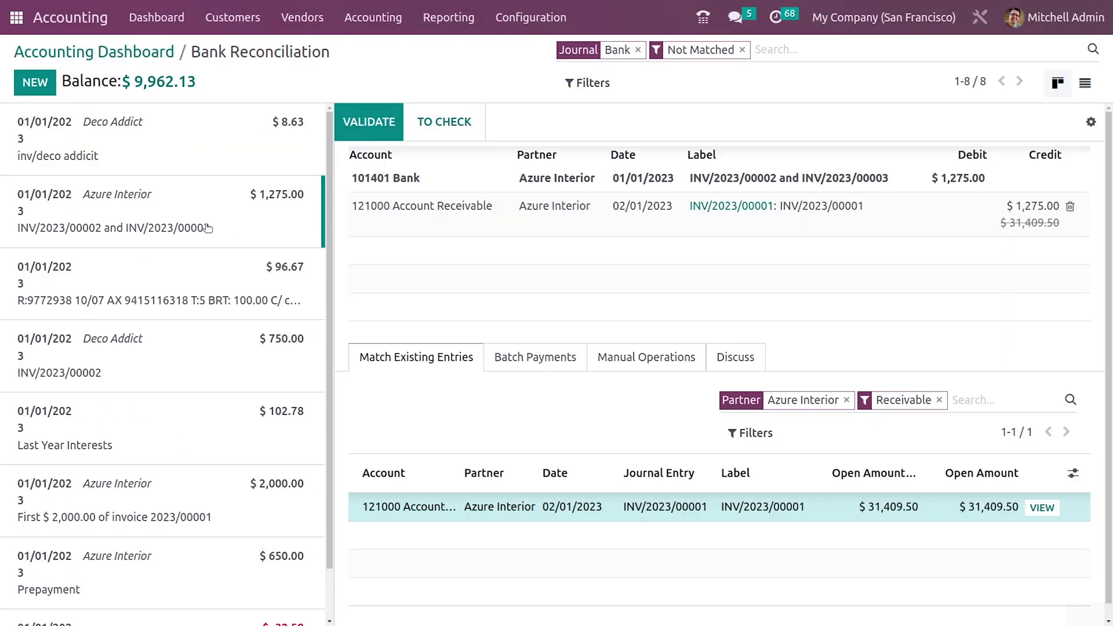
# Validate the $8.63 Deco Addict match and verify INV/2023/00014 is Paid via order S00081.
pyautogui.click(201, 161)
pyautogui.click(366, 134)
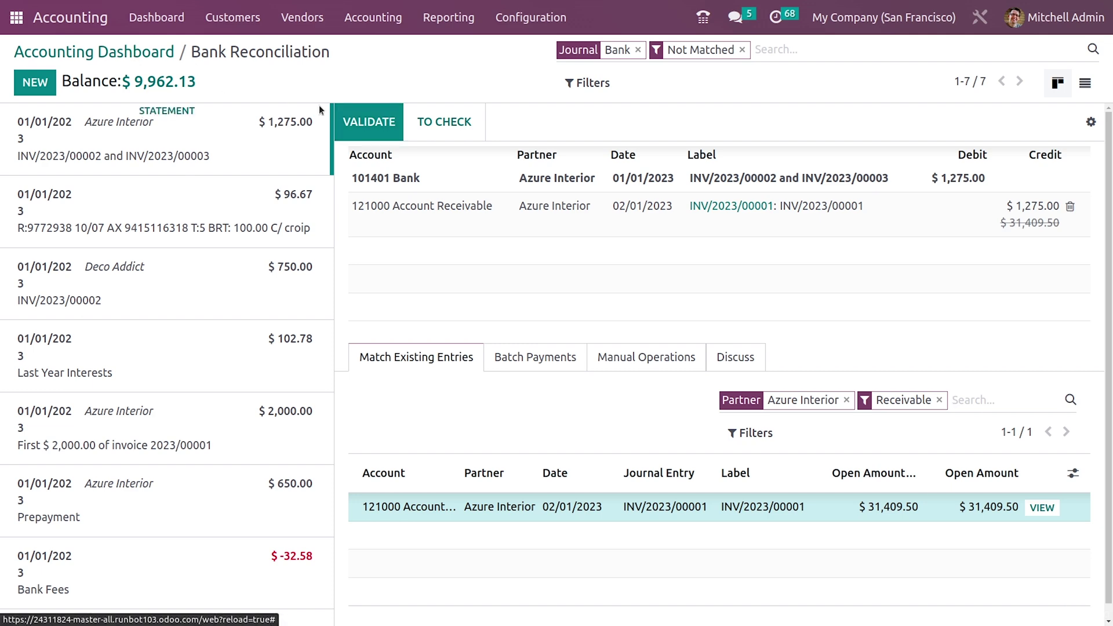
pyautogui.click(17, 17)
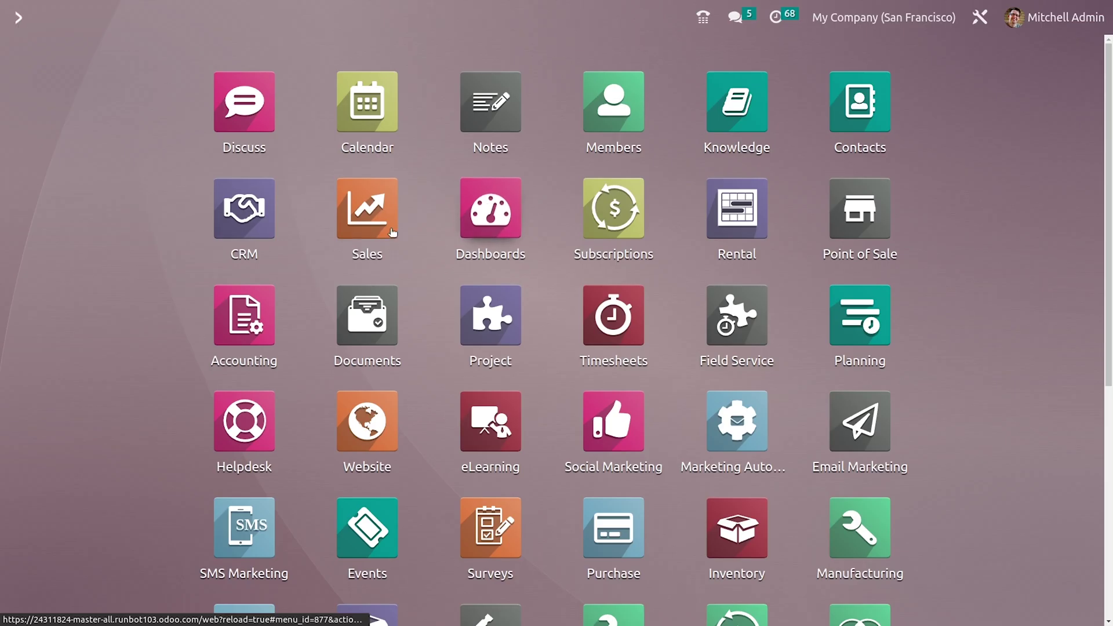
pyautogui.click(367, 220)
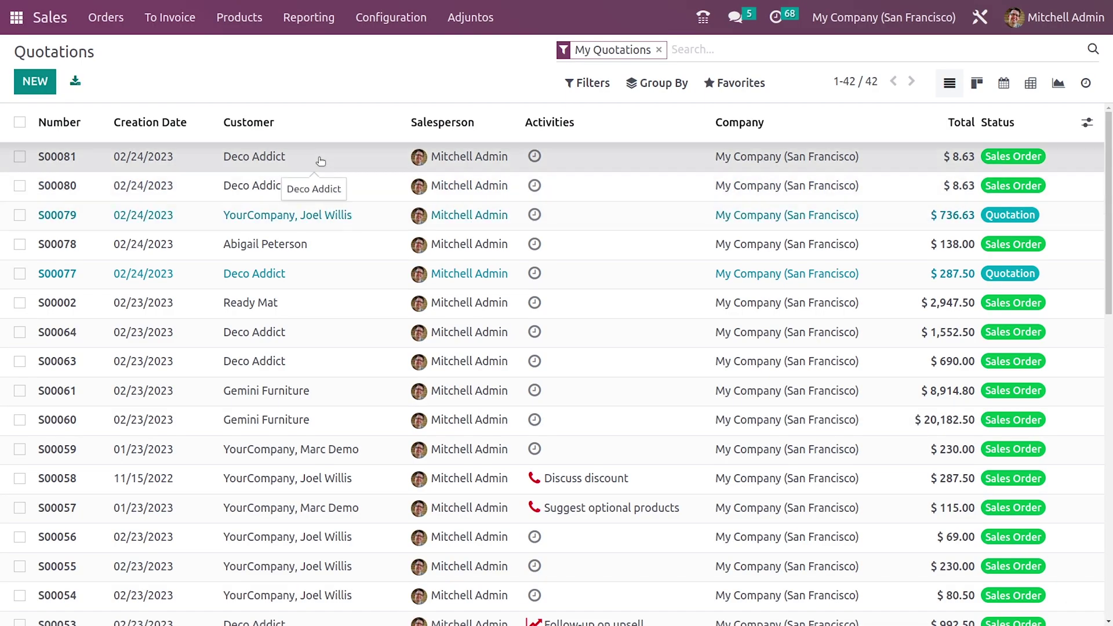
pyautogui.click(320, 158)
pyautogui.click(879, 135)
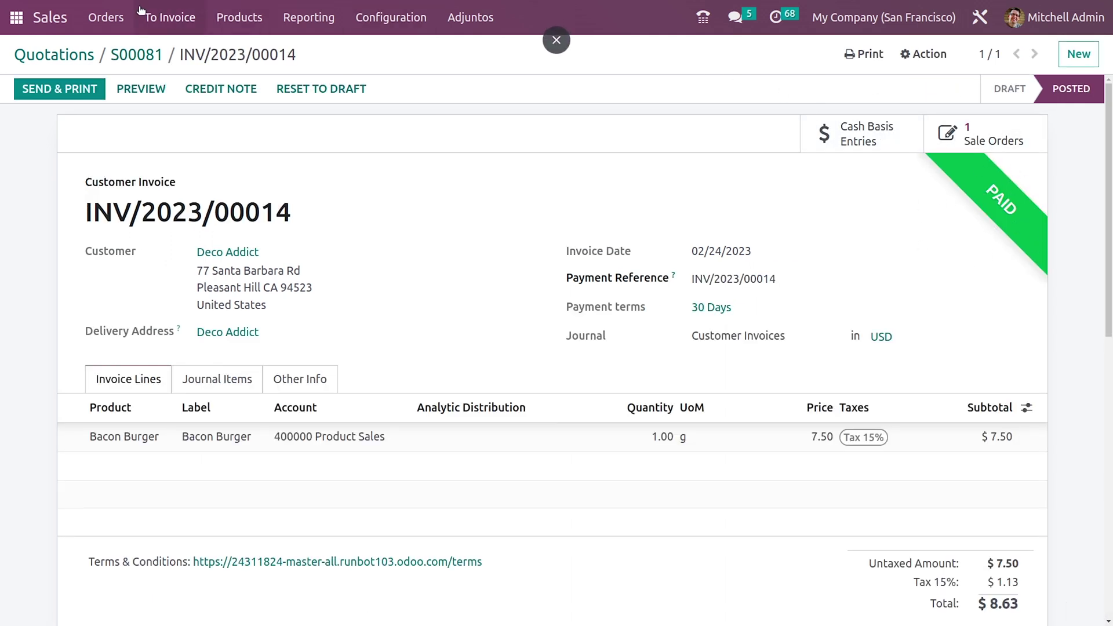
pyautogui.click(16, 17)
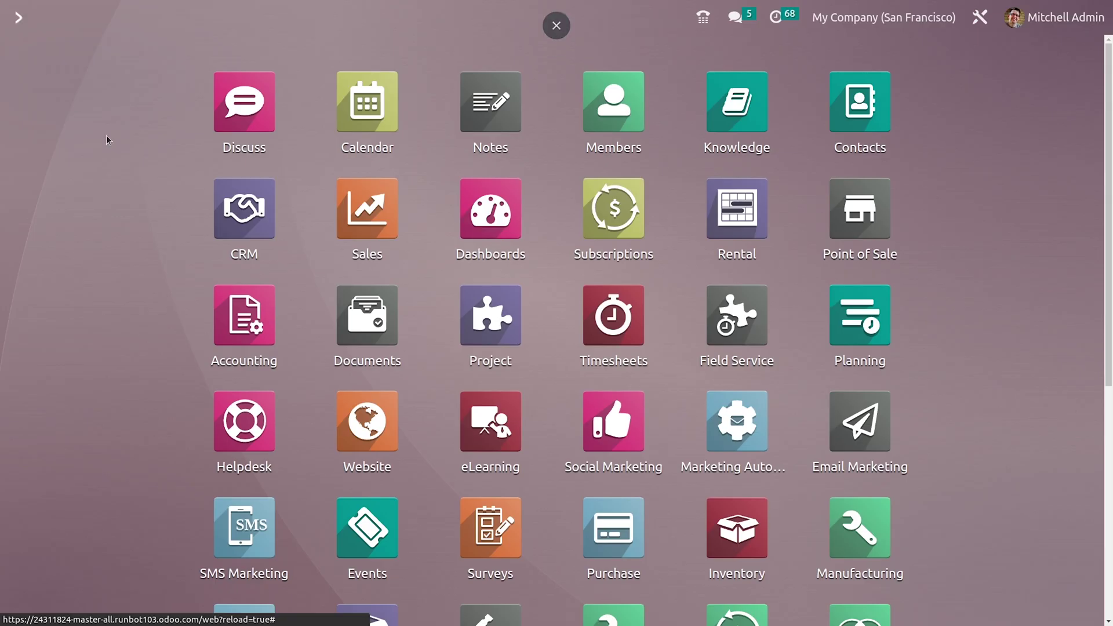
pyautogui.click(225, 302)
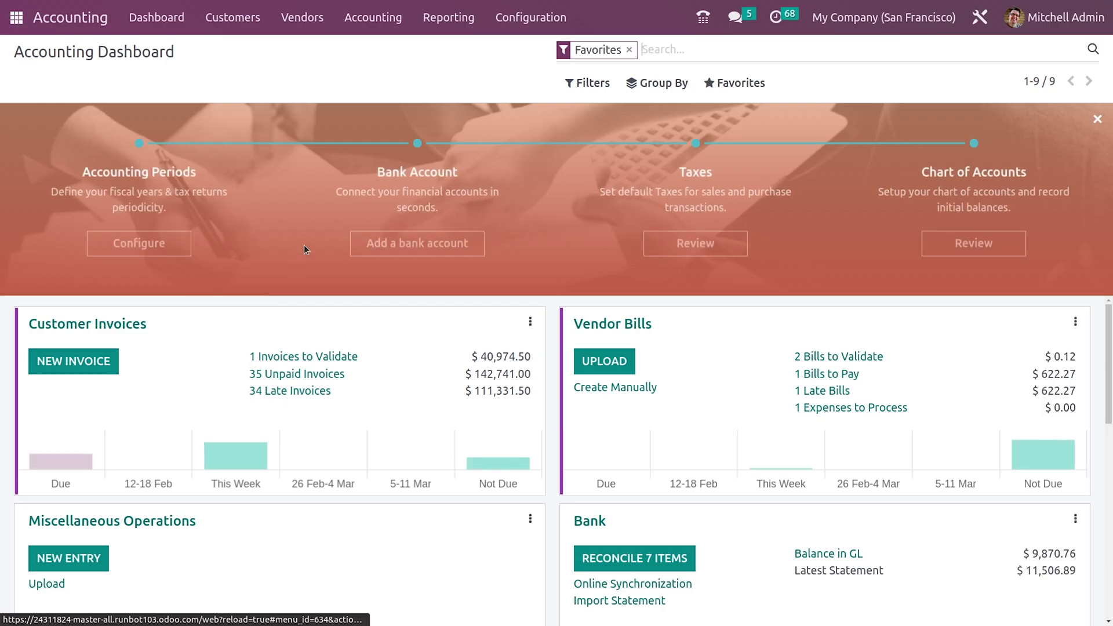
# Open the Tax Report for this month (Feb 2023) and audit the Tax 15% journal items.
pyautogui.click(382, 8)
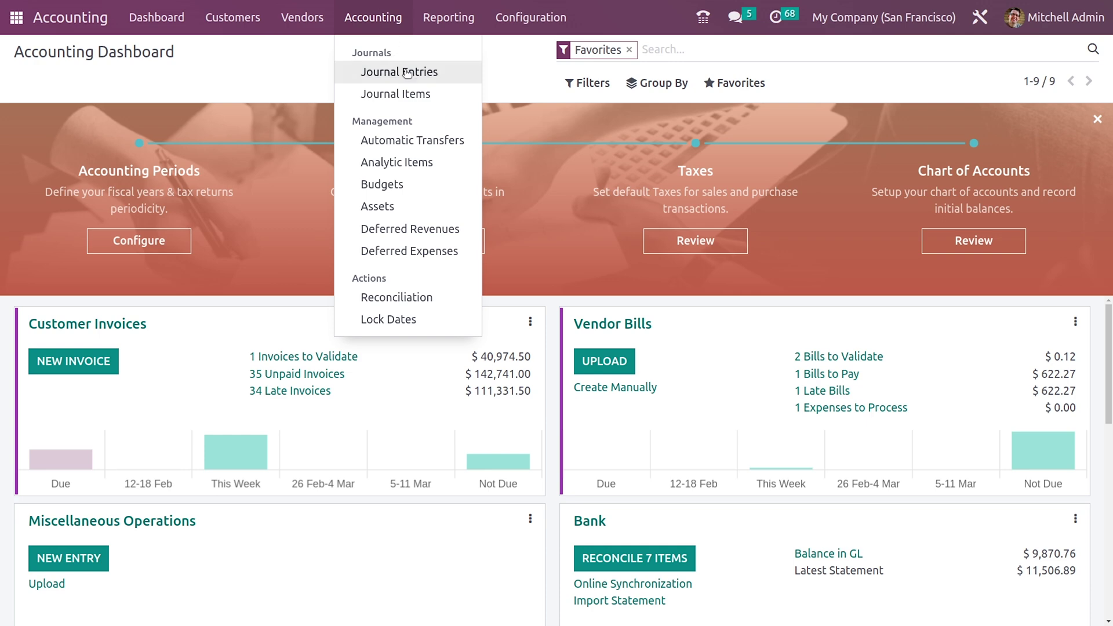
pyautogui.moveTo(443, 15)
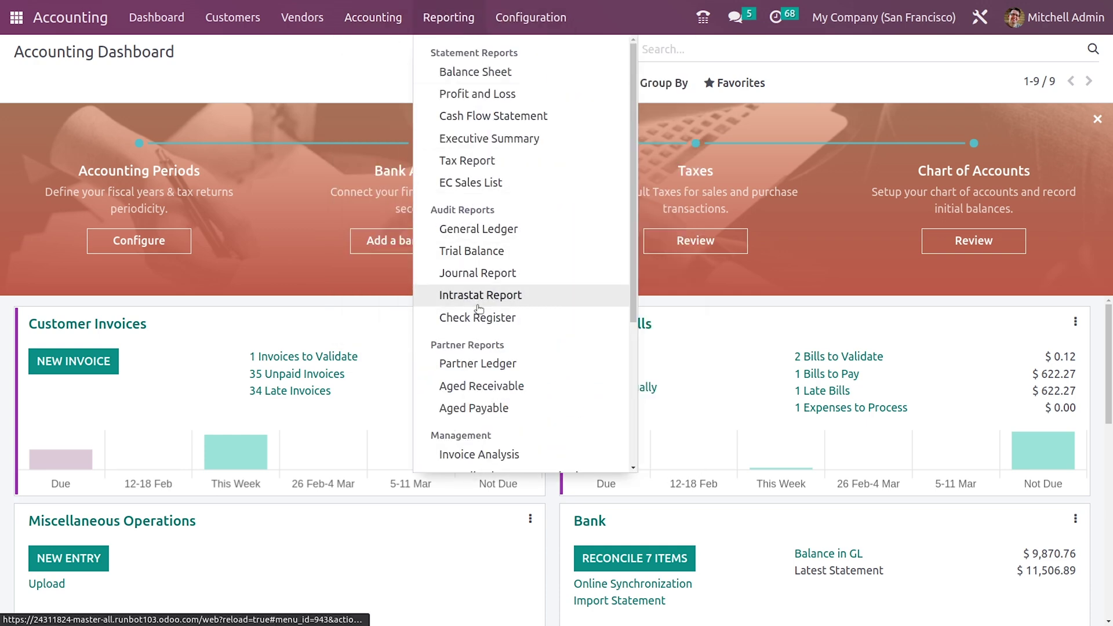
pyautogui.click(474, 161)
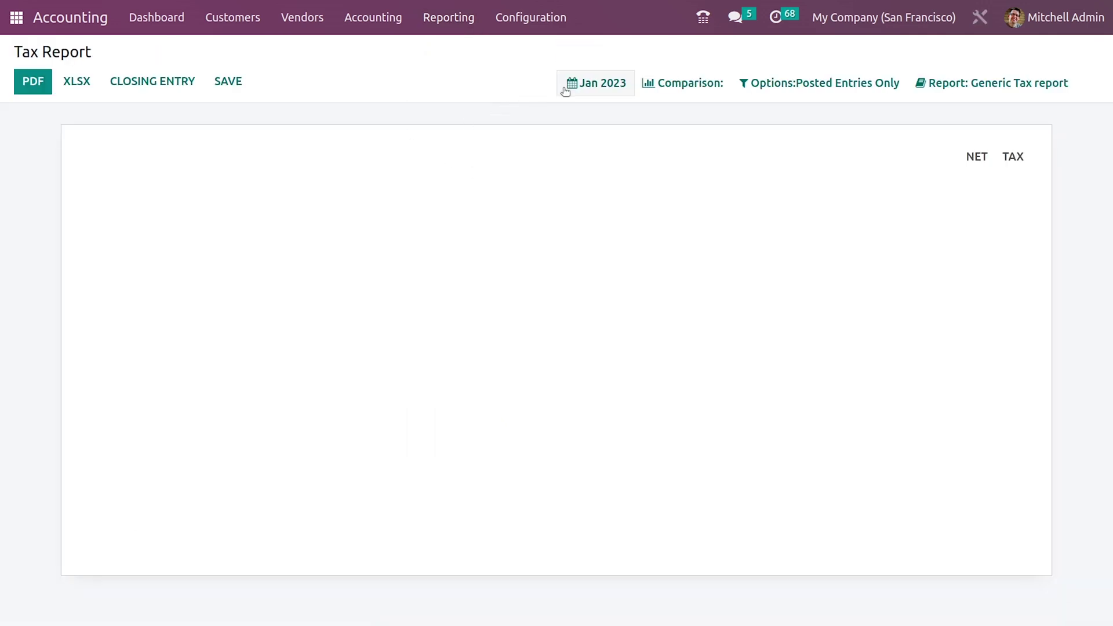
pyautogui.click(580, 85)
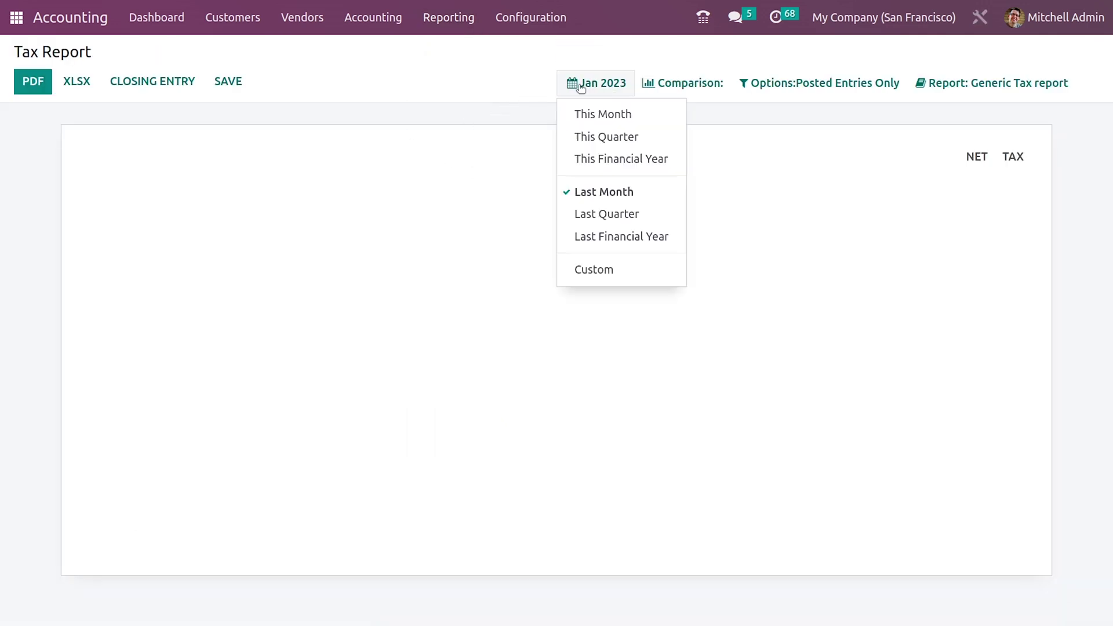
pyautogui.click(604, 113)
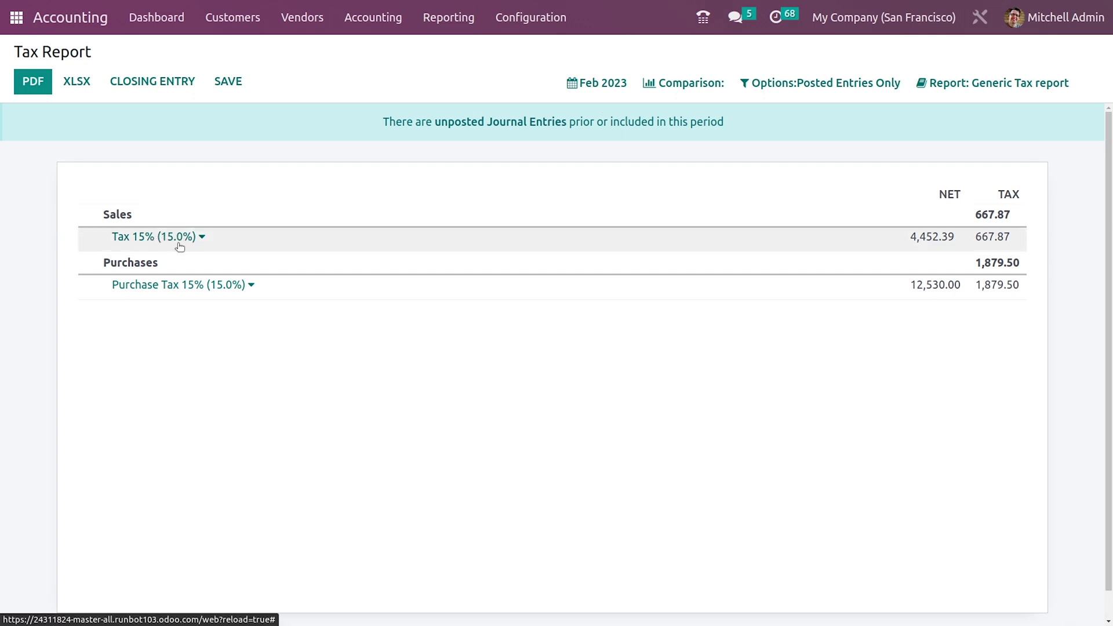
pyautogui.click(197, 239)
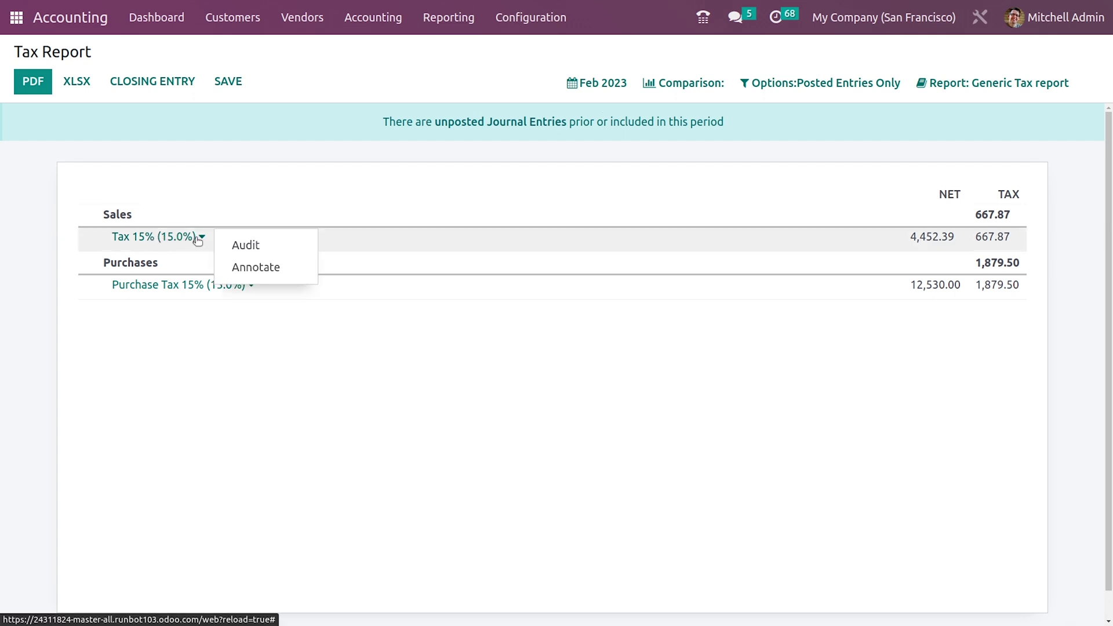
pyautogui.click(227, 248)
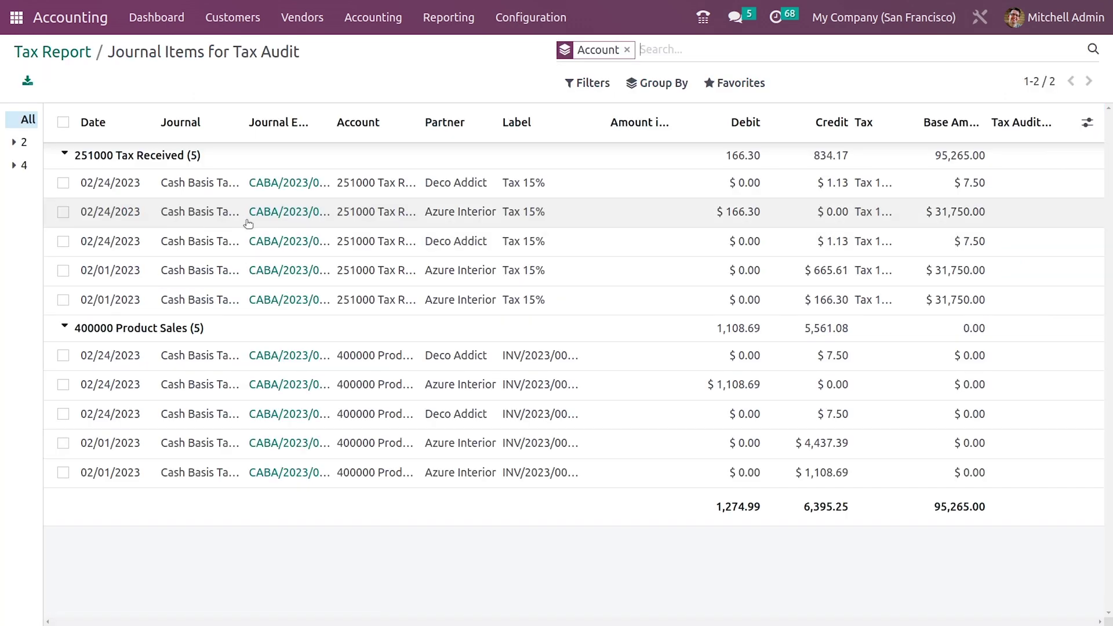